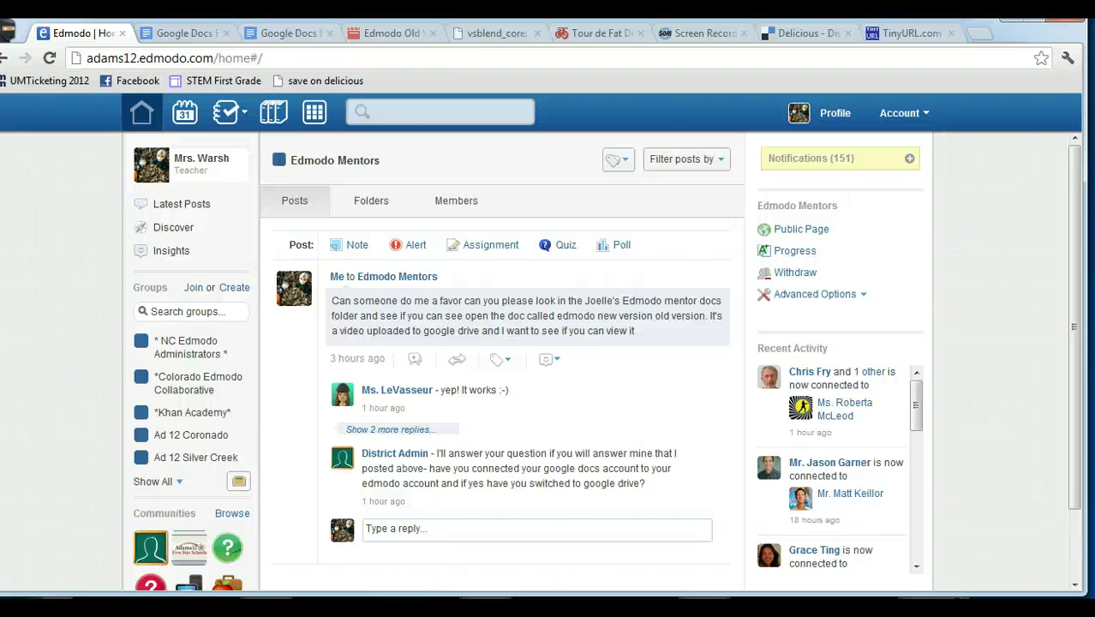
Open the Library from the Edmodo Mentors group page
left_click(276, 120)
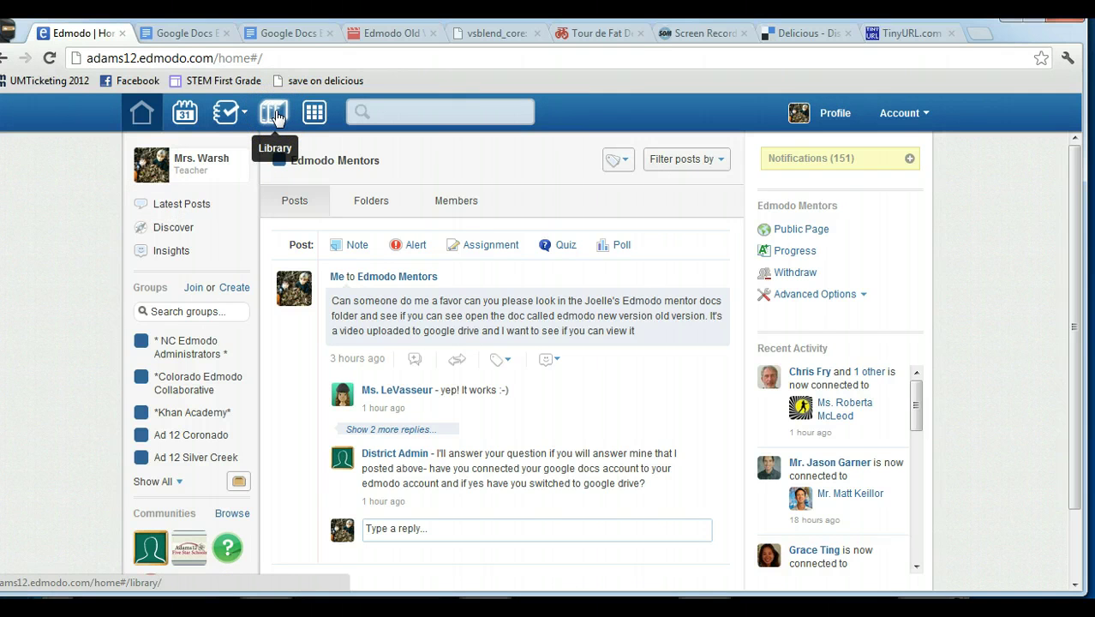
left_click(276, 117)
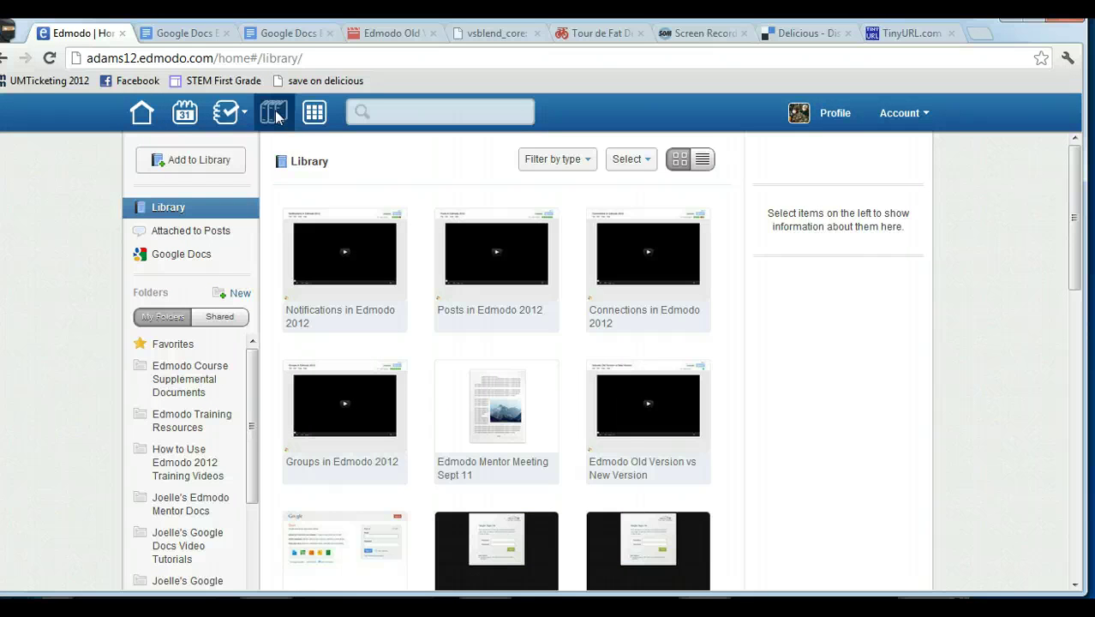
left_click(275, 119)
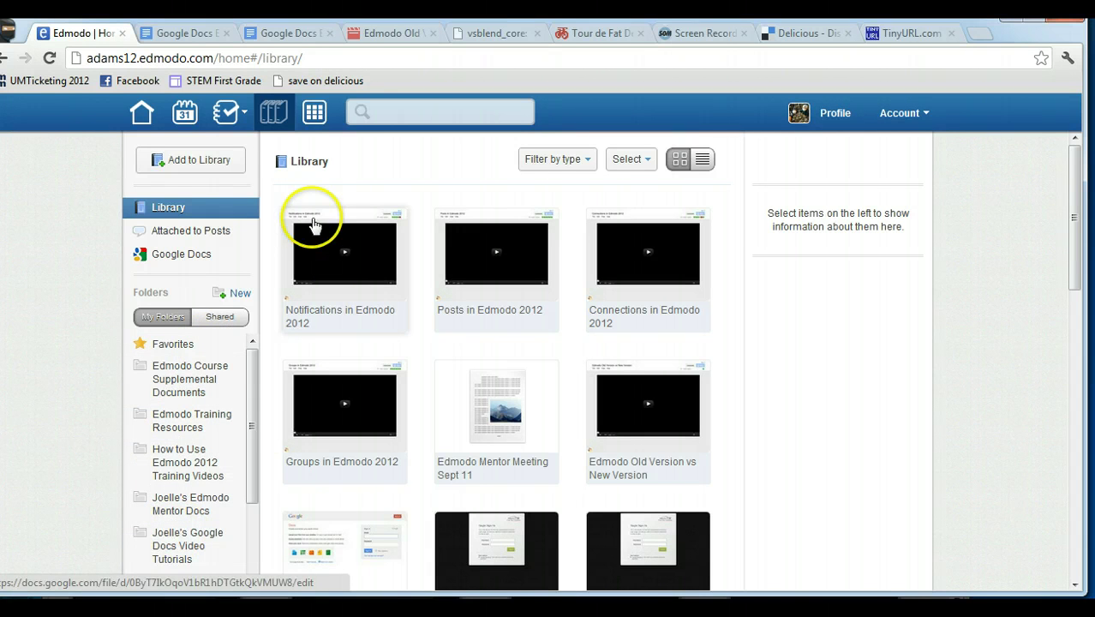
Upload the GIF image "edmdo parent sign up" from the edmodo folder in Dropbox and add it to the library
left_click(206, 161)
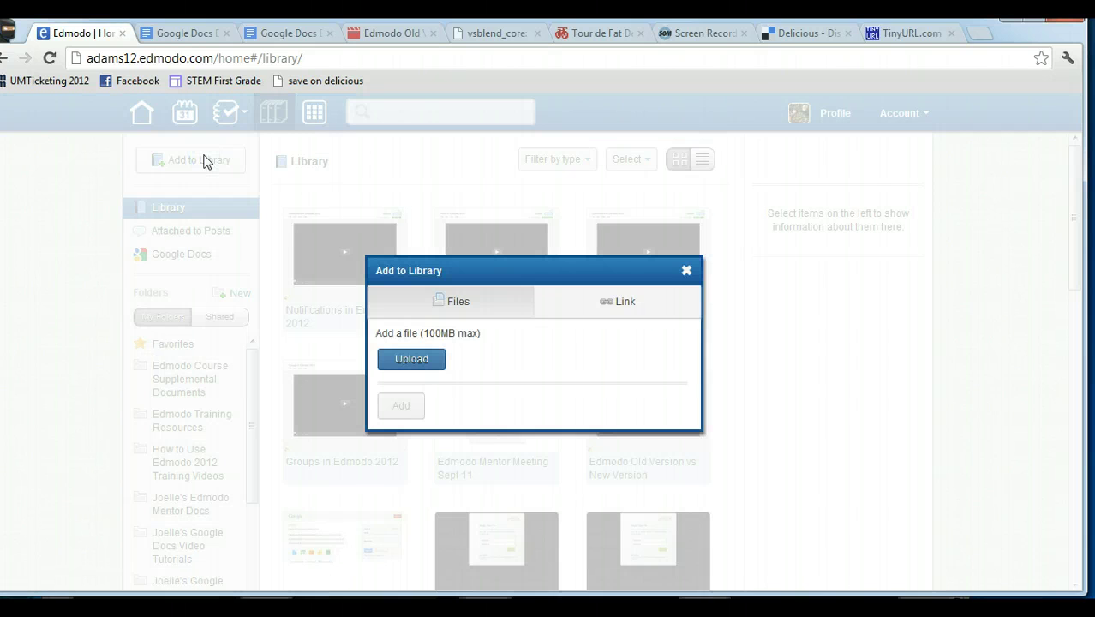
left_click(431, 295)
left_click(417, 356)
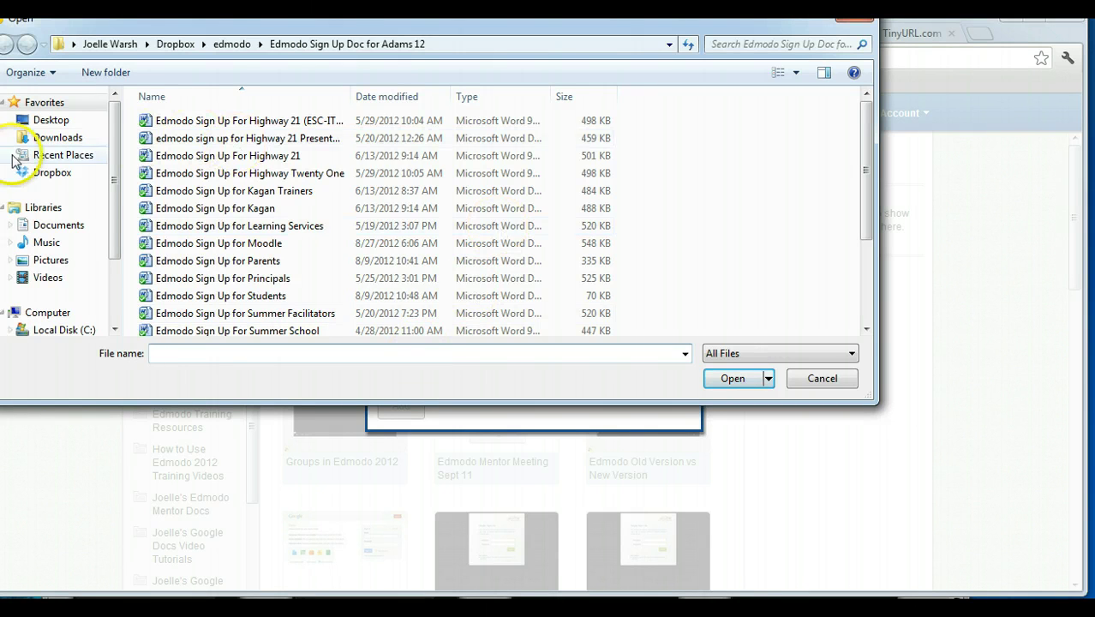
left_click(41, 181)
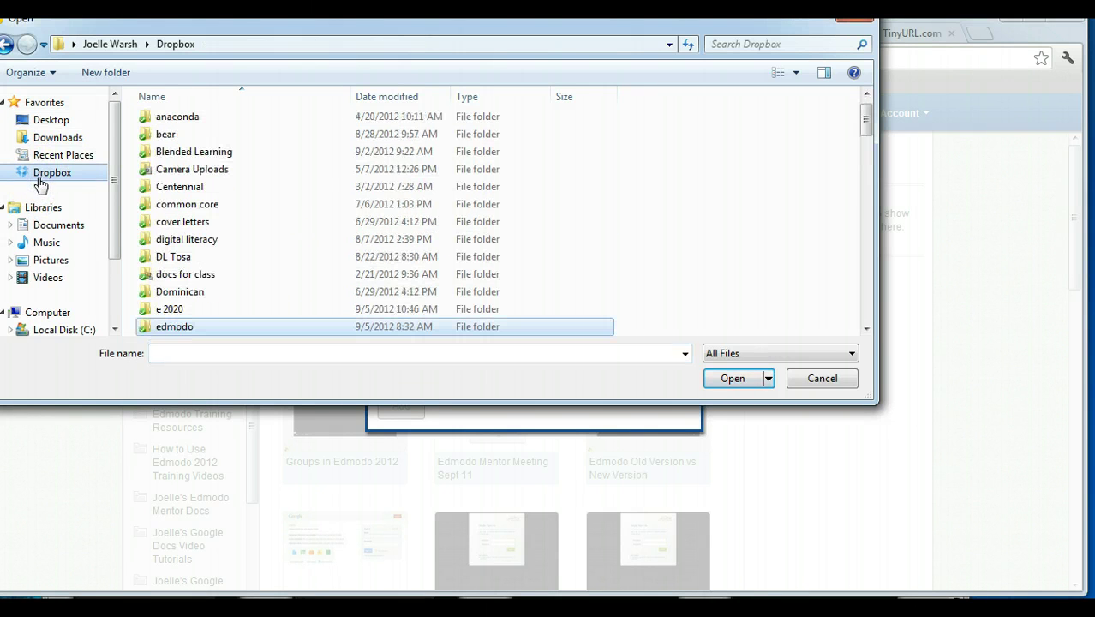
double_click(183, 327)
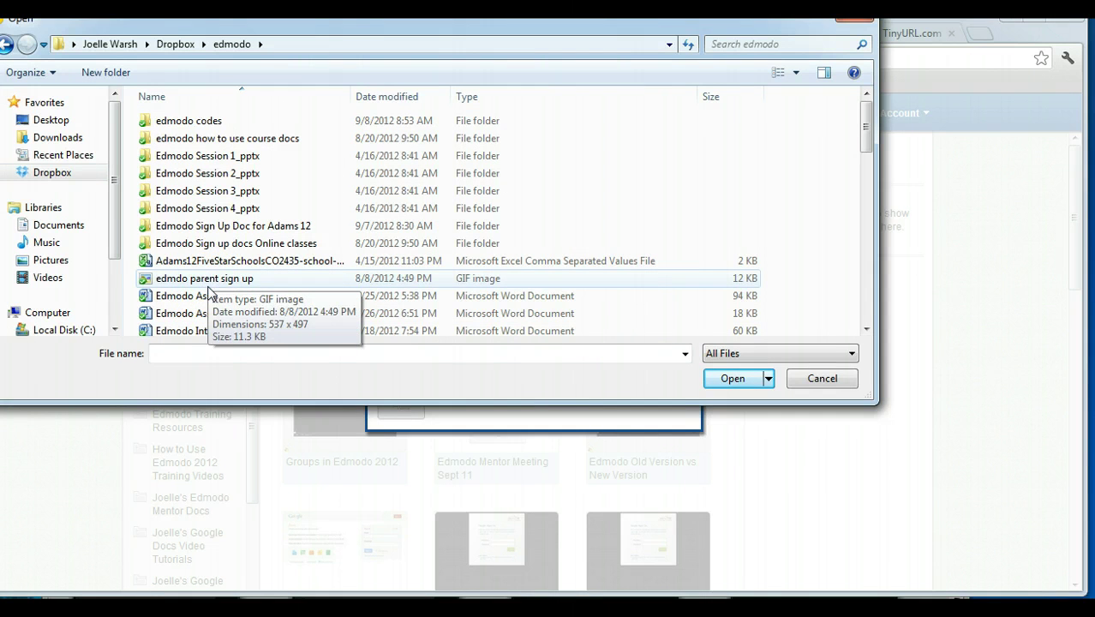
left_click(208, 283)
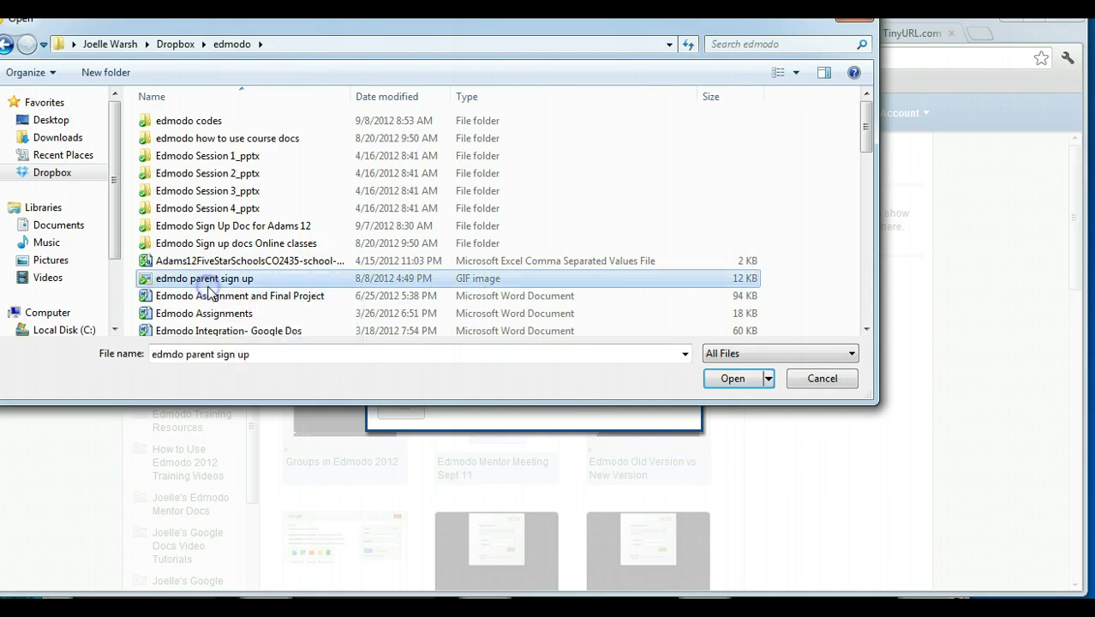
left_click(730, 378)
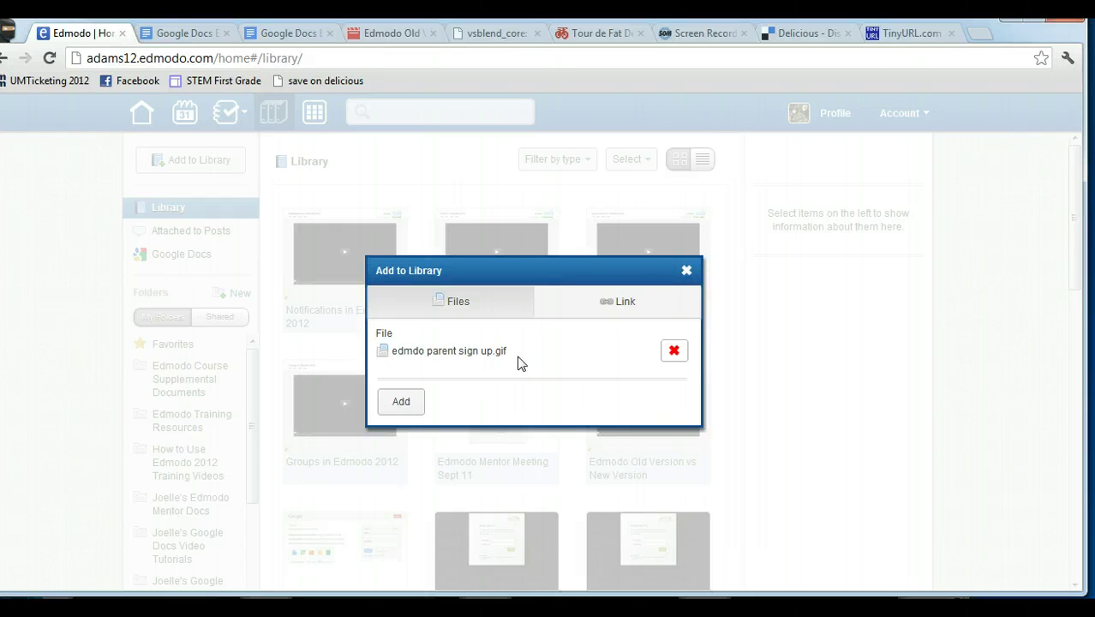
left_click(402, 400)
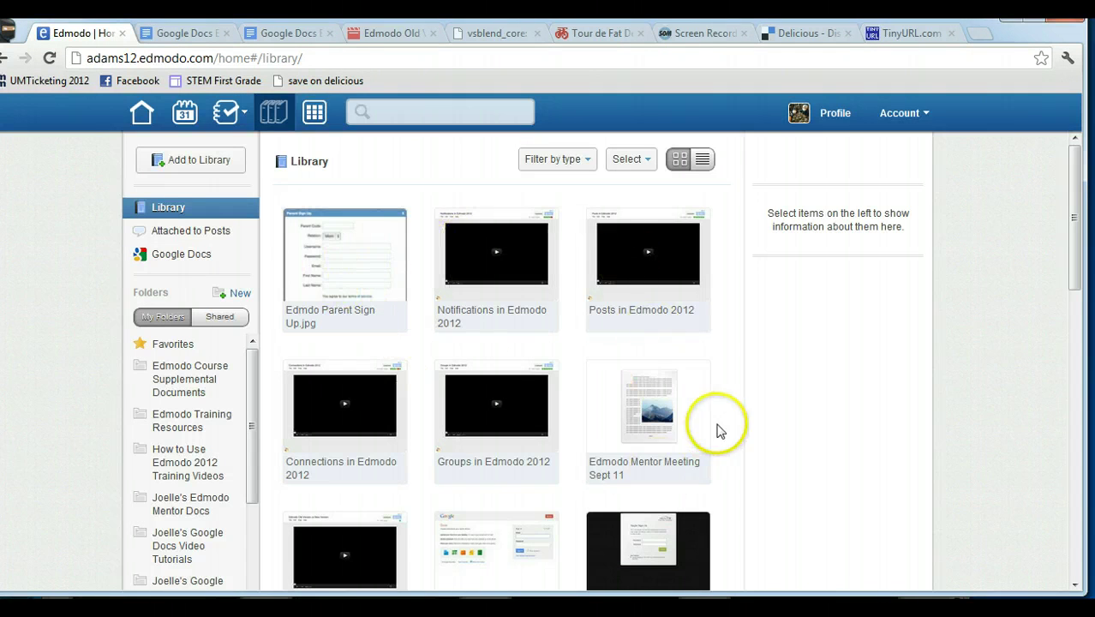
Browse through the library's items, load more of them, and return to the newest ones
left_click_drag(1068, 206, 1056, 523)
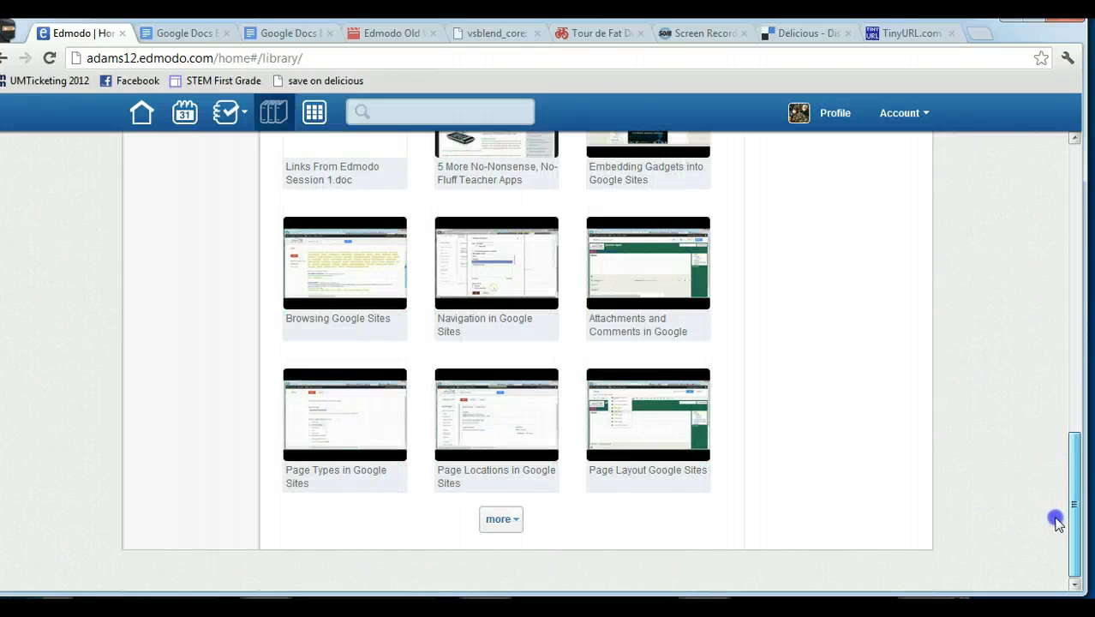
left_click(502, 520)
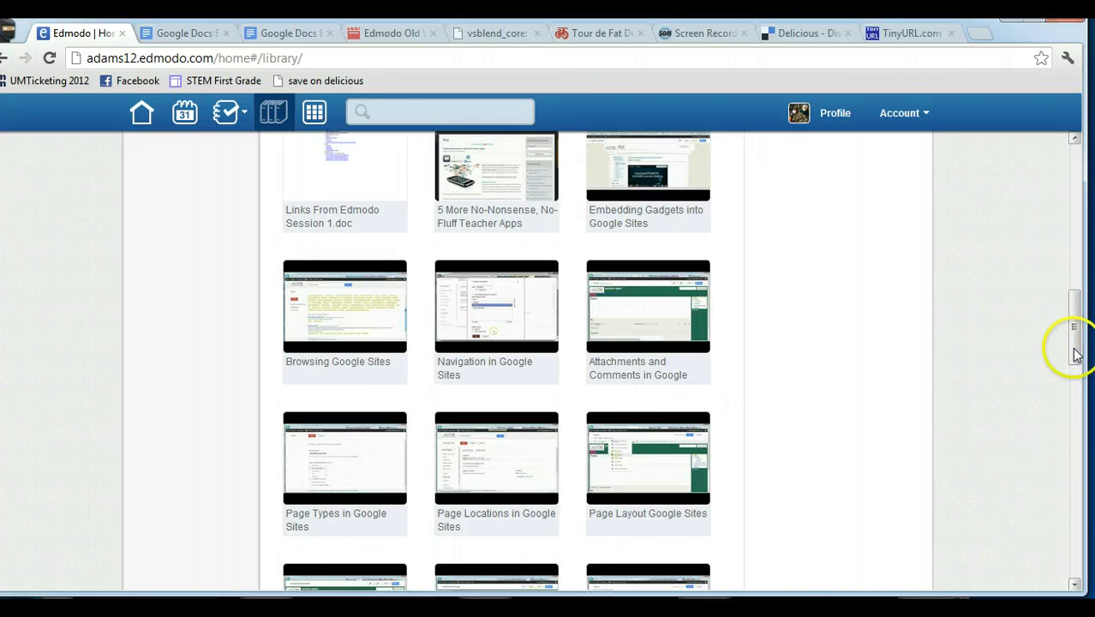
left_click_drag(1075, 351, 1069, 555)
left_click_drag(1058, 294, 1066, 118)
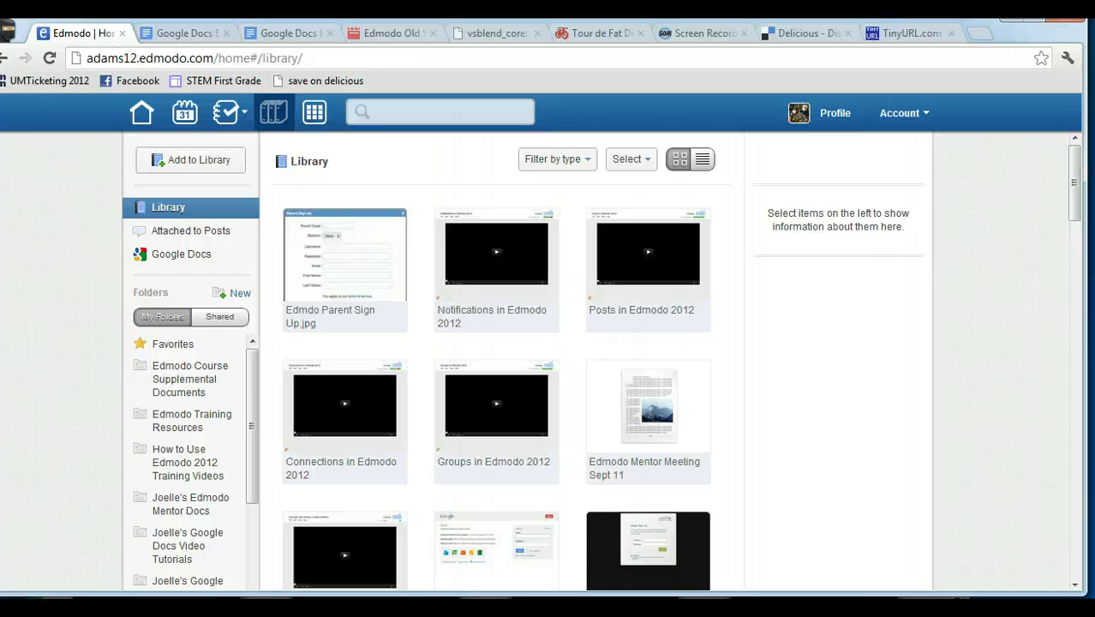
Start adding a web link as a new library item
left_click(206, 163)
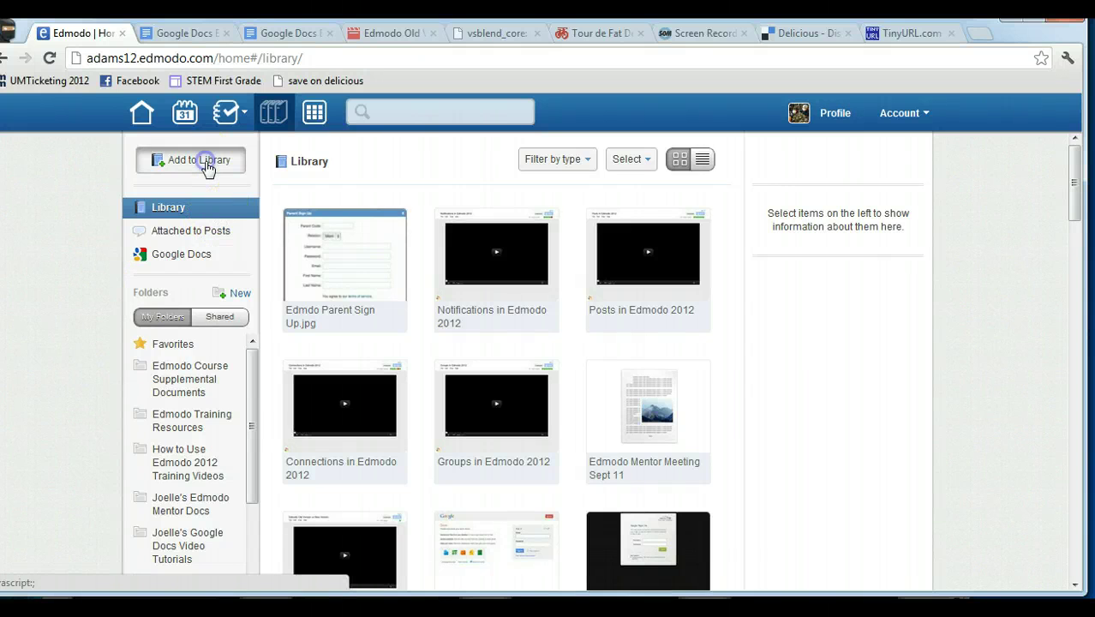
left_click(623, 303)
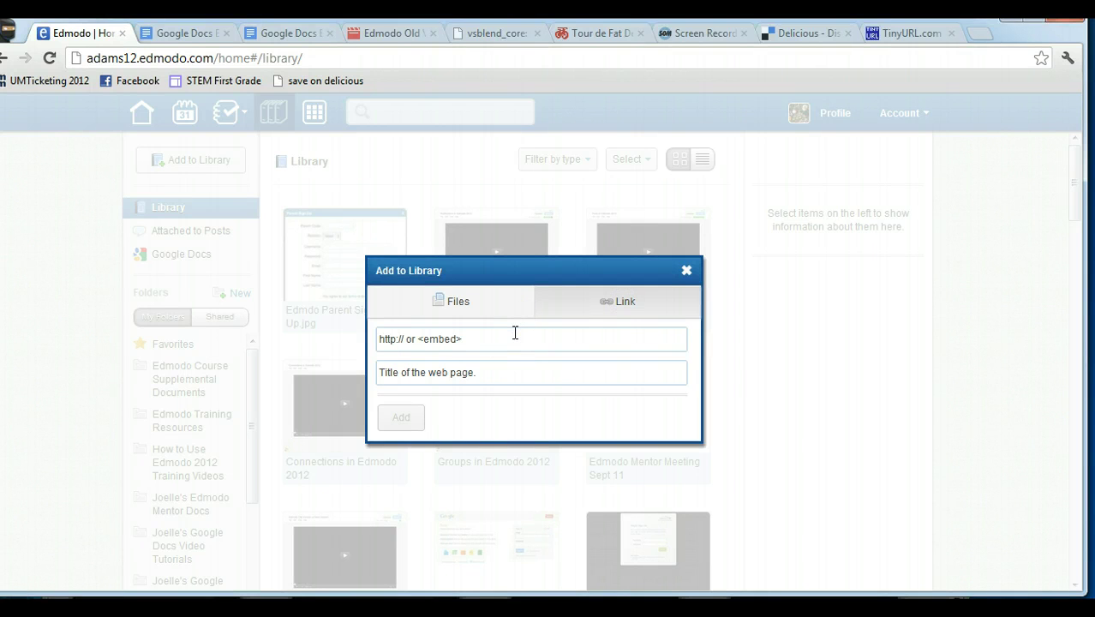
left_click(439, 336)
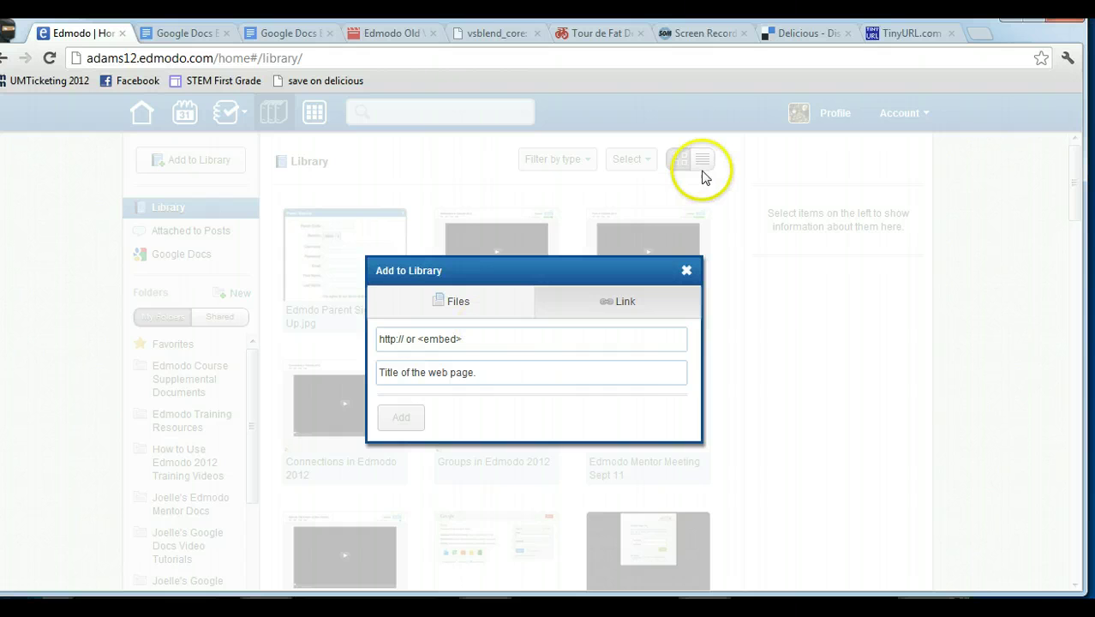
Switch to the open Delicious profile page and copy its full web address
left_click(809, 36)
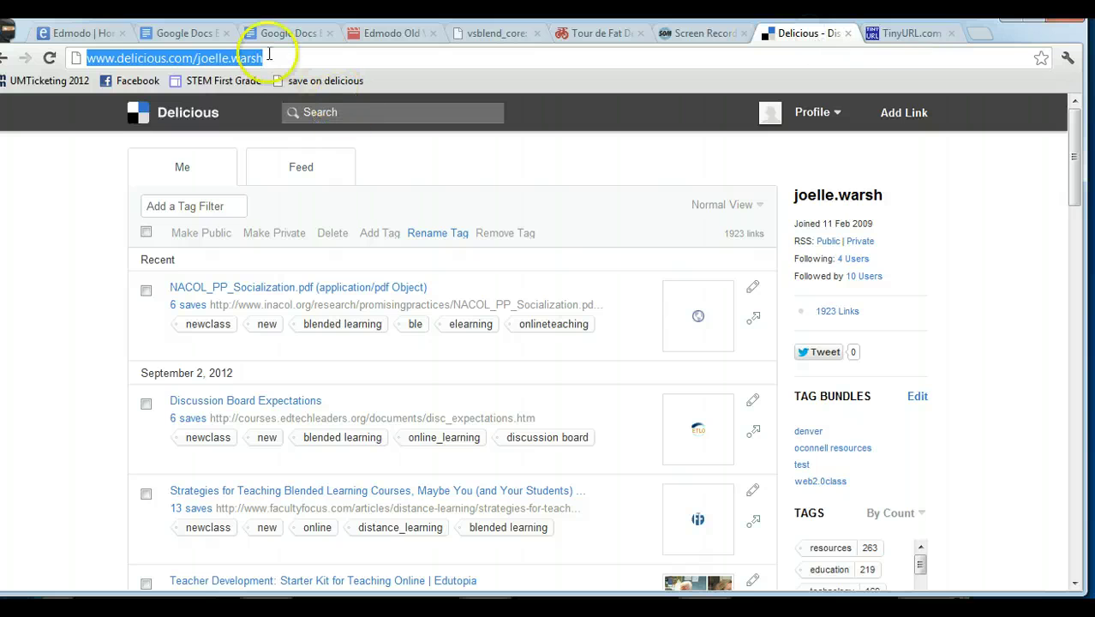
left_click(240, 116)
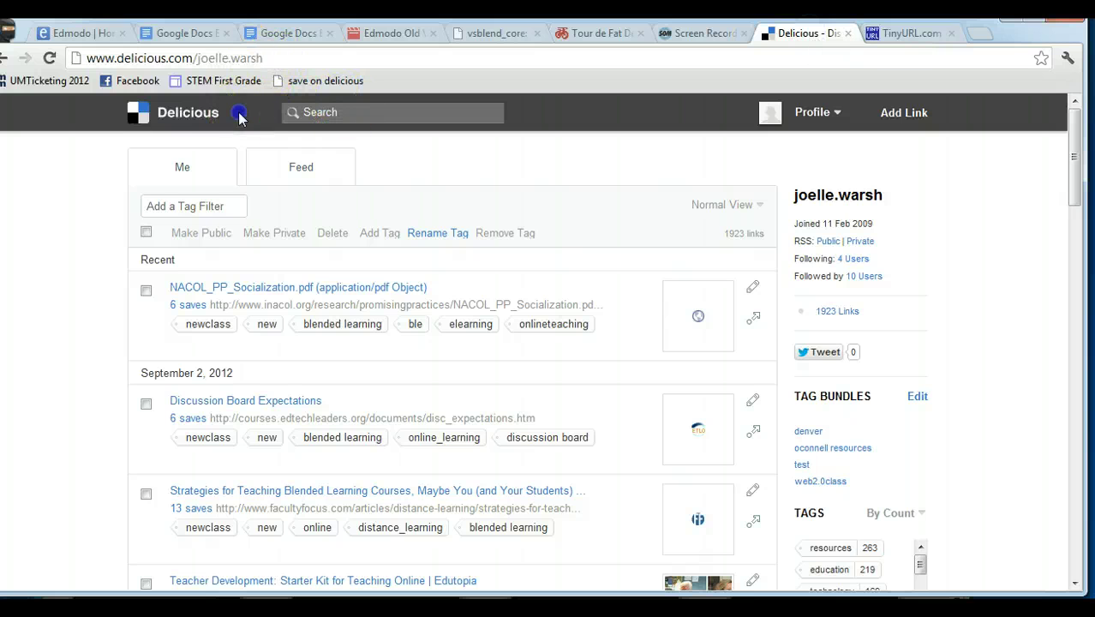
left_click(220, 58)
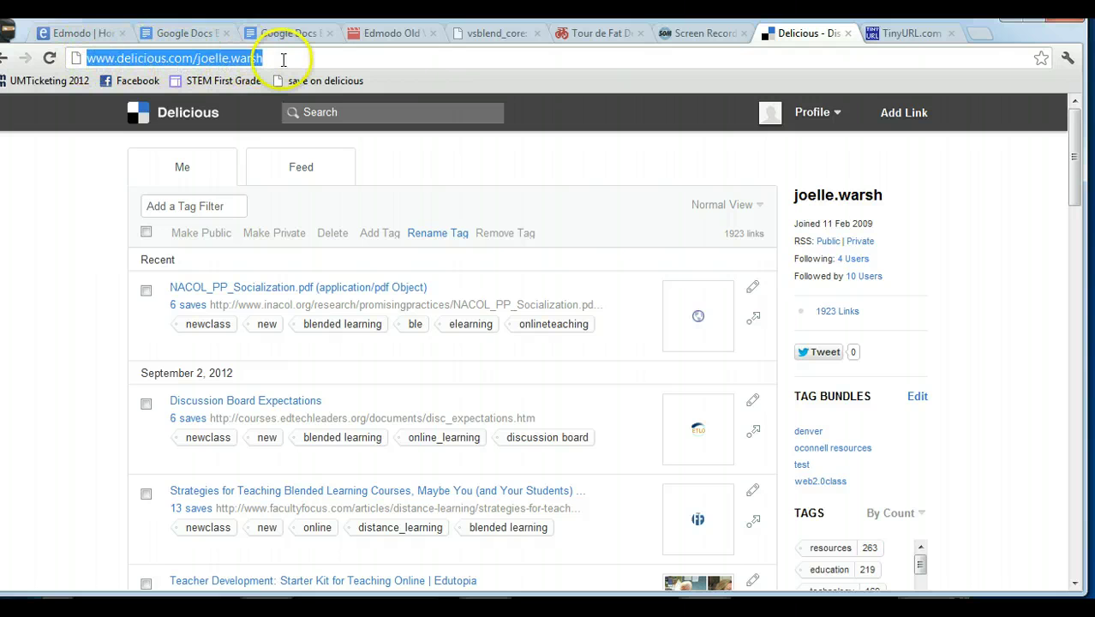
left_click_drag(232, 58, 95, 58)
left_click_drag(291, 57, 130, 58)
right_click(131, 55)
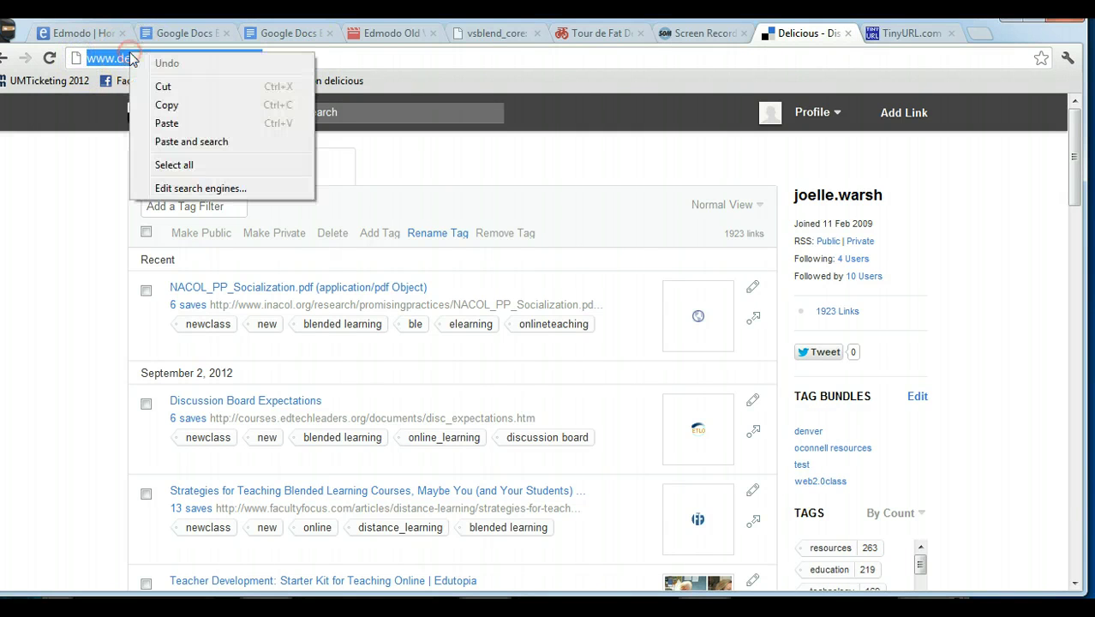
left_click(166, 105)
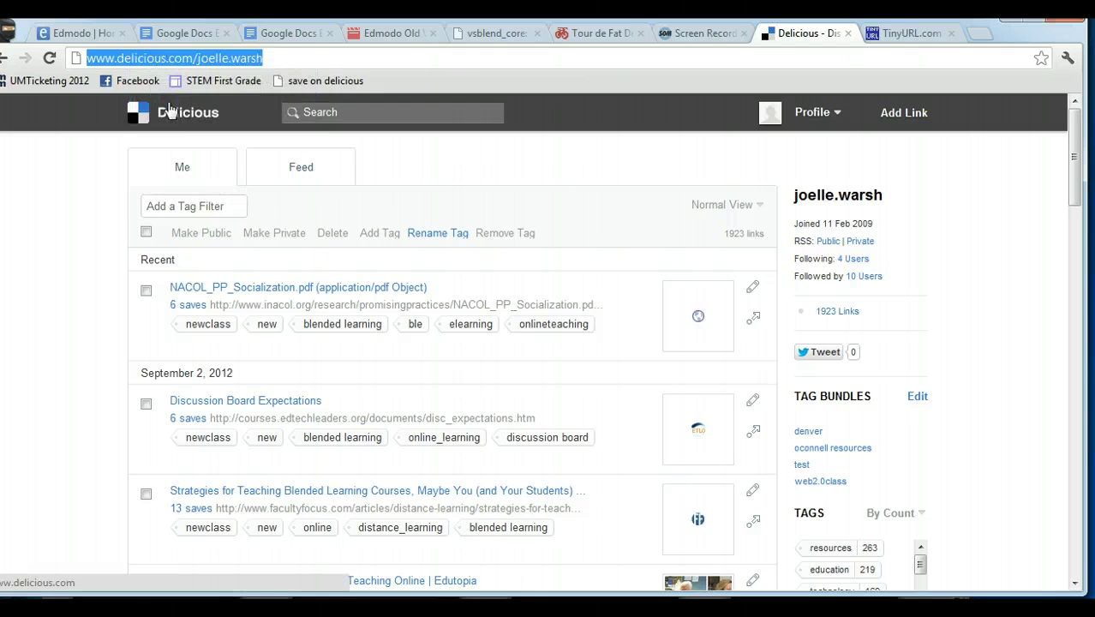
Return to Edmodo and paste the copied Delicious address as the new library link's URL
left_click(90, 31)
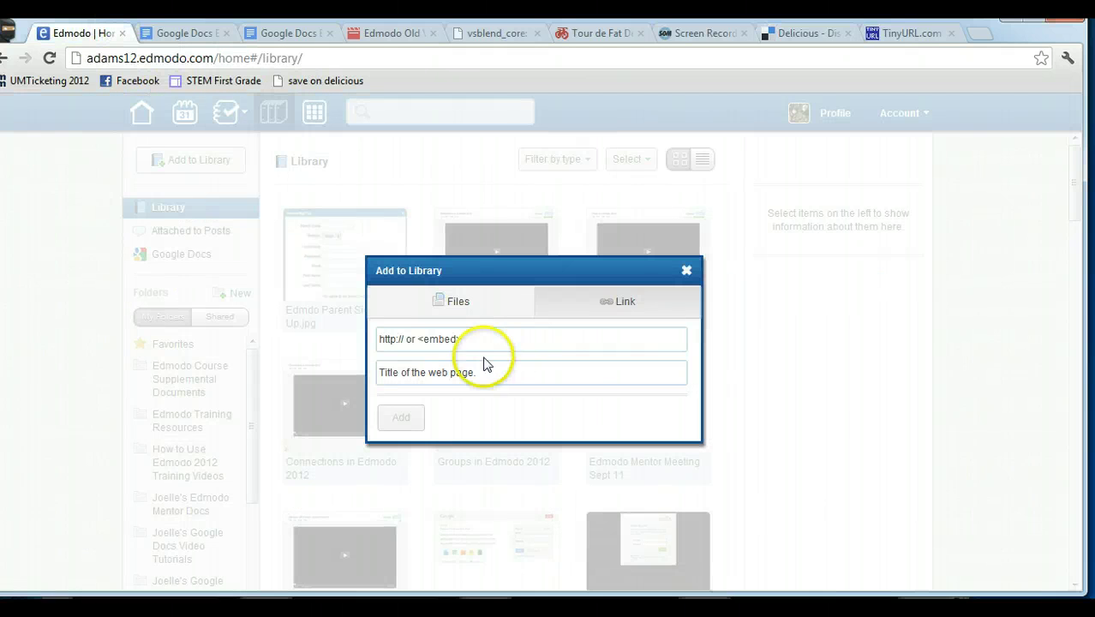
left_click(440, 339)
right_click(441, 342)
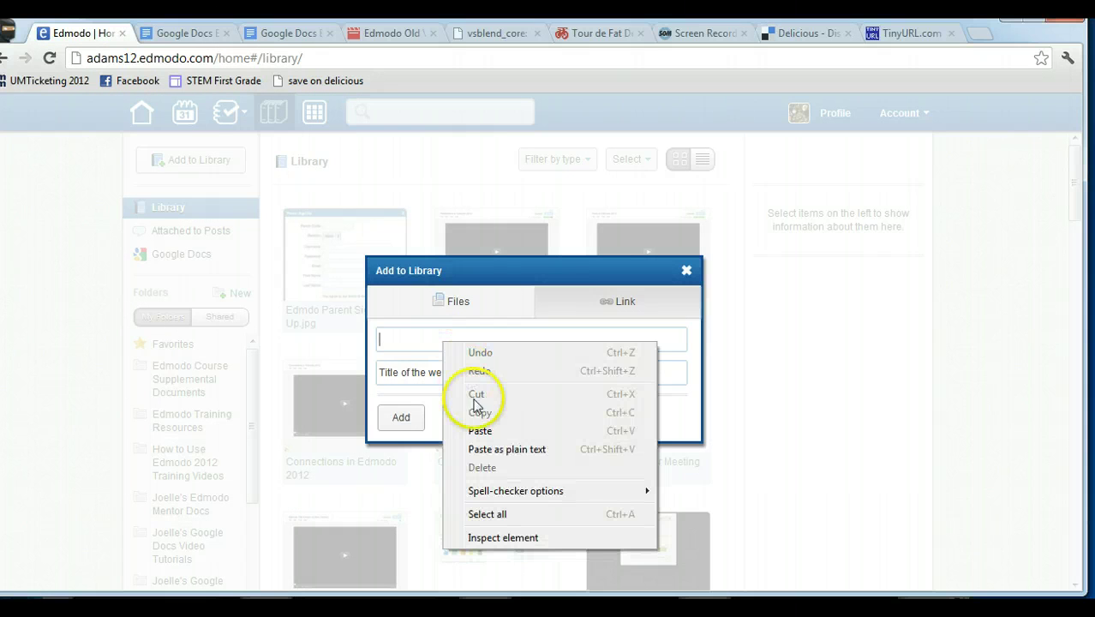
left_click(479, 430)
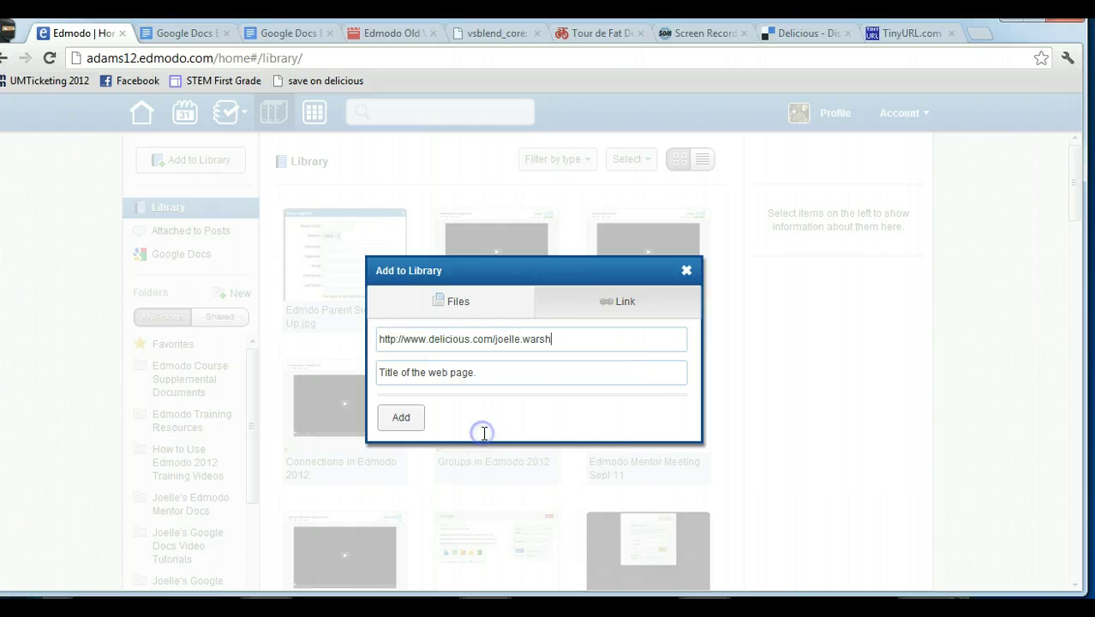
Title the link as the owner's Delicious Account, starting with the owner's first name, and add it to the library
left_click(492, 374)
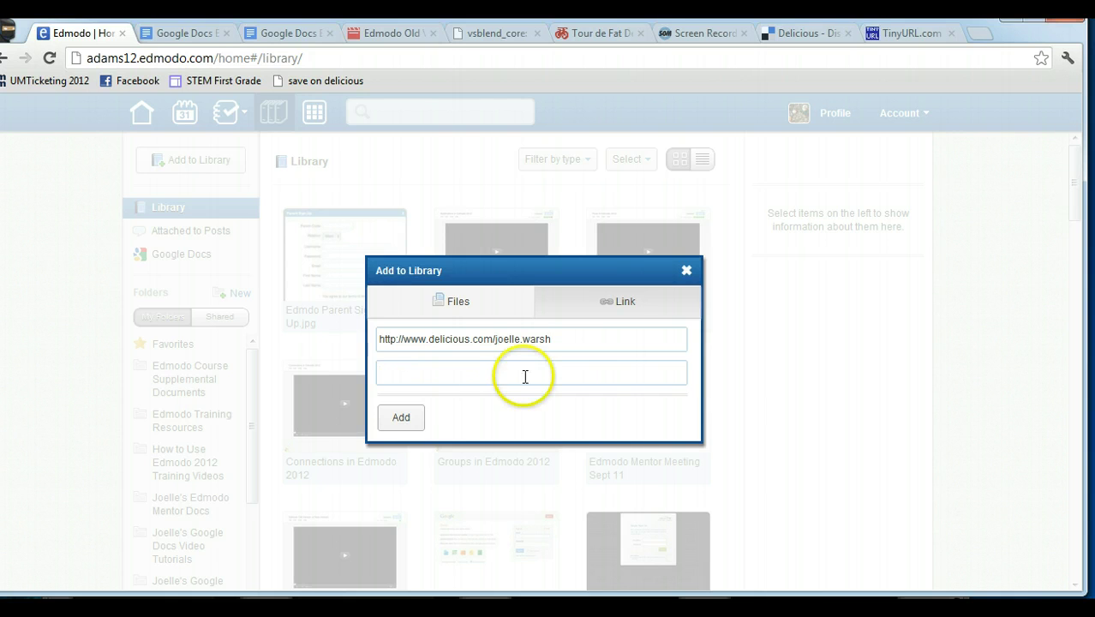
left_click(576, 338)
left_click(551, 372)
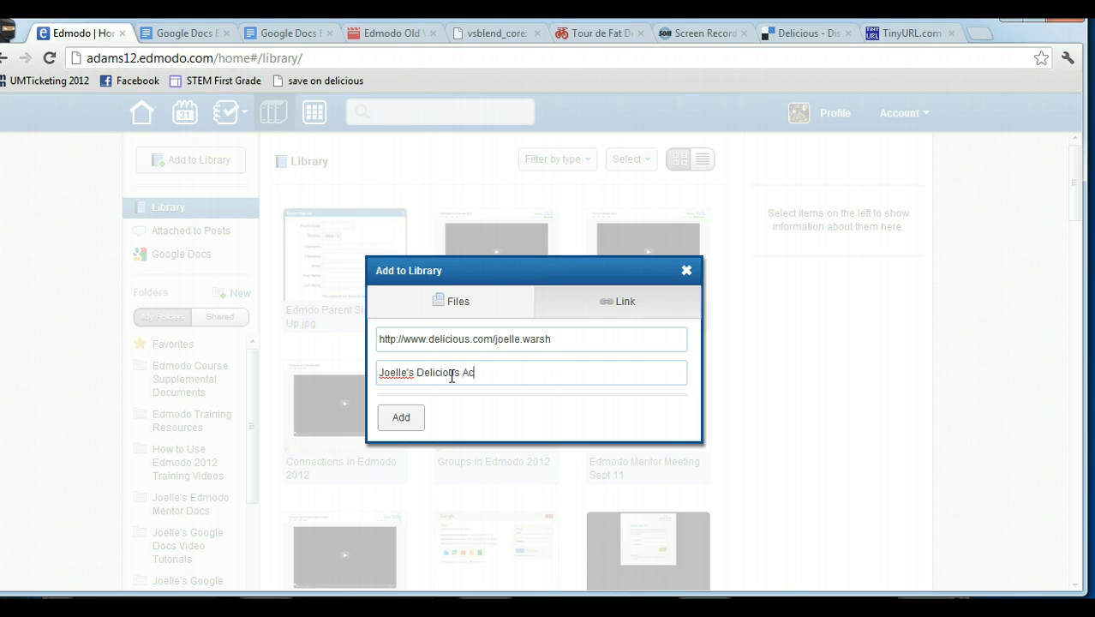
left_click(407, 419)
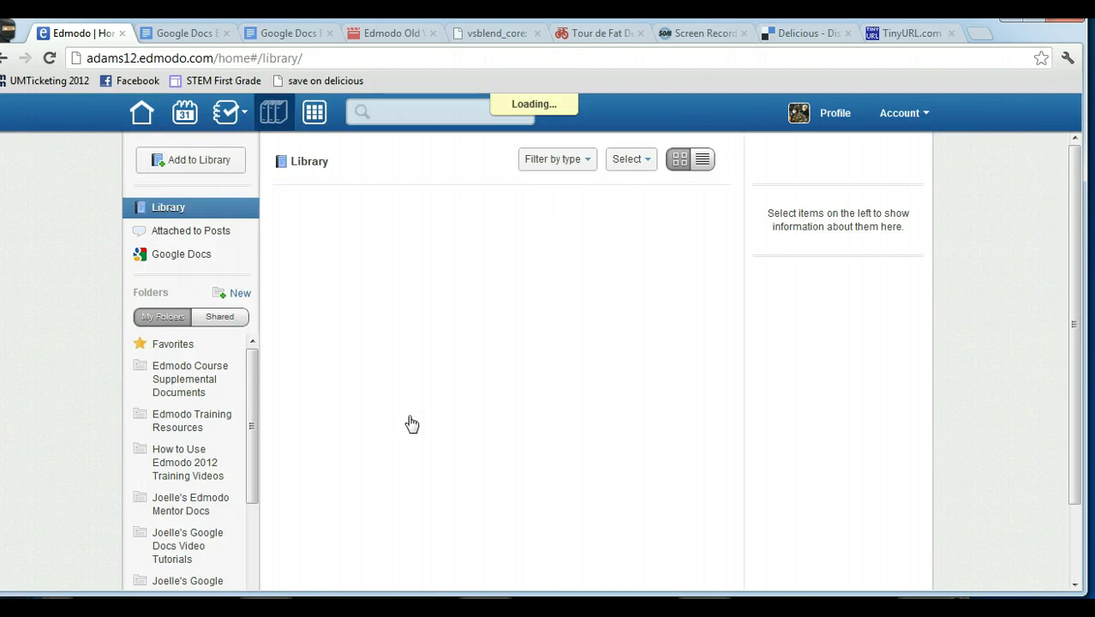
left_click(329, 268)
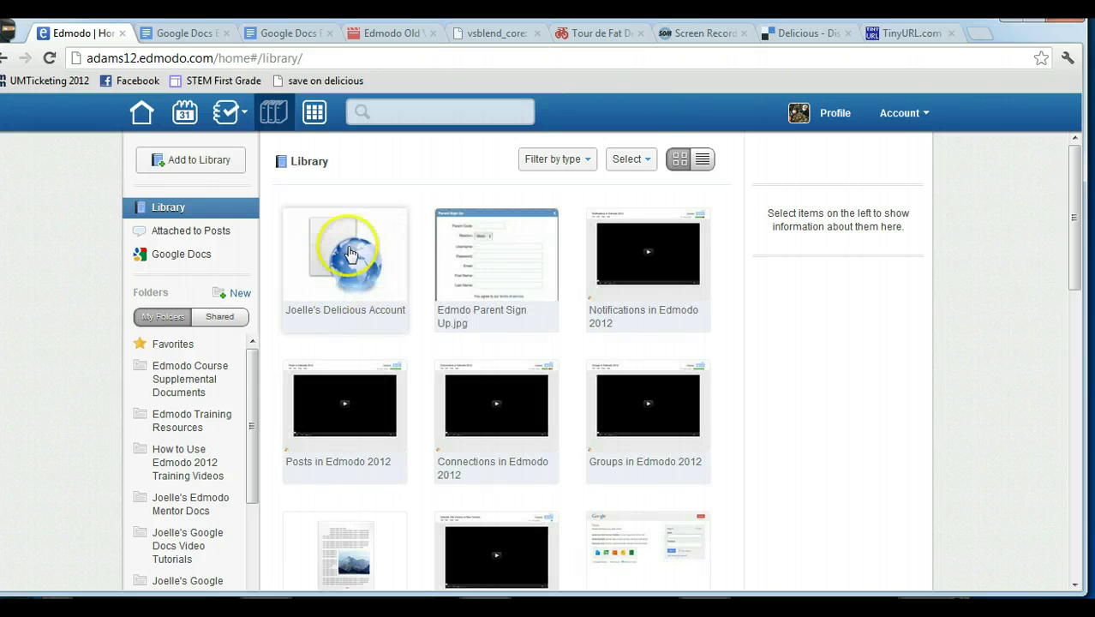
left_click(331, 248)
left_click(484, 235)
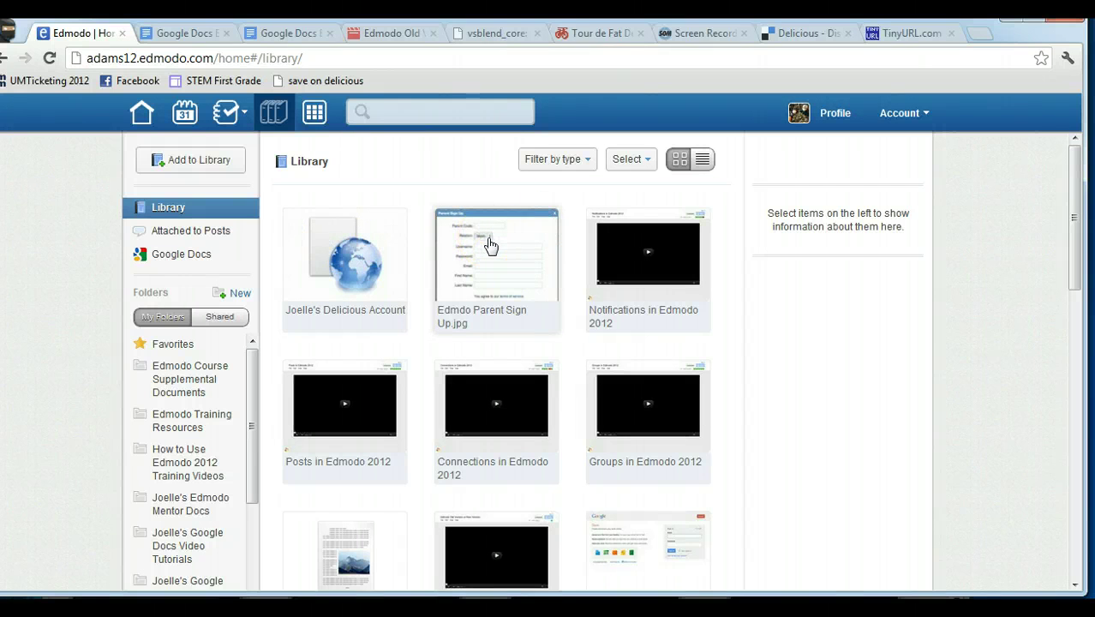
View the library's items attached to posts and the files from the connected Google Docs account
left_click(436, 317)
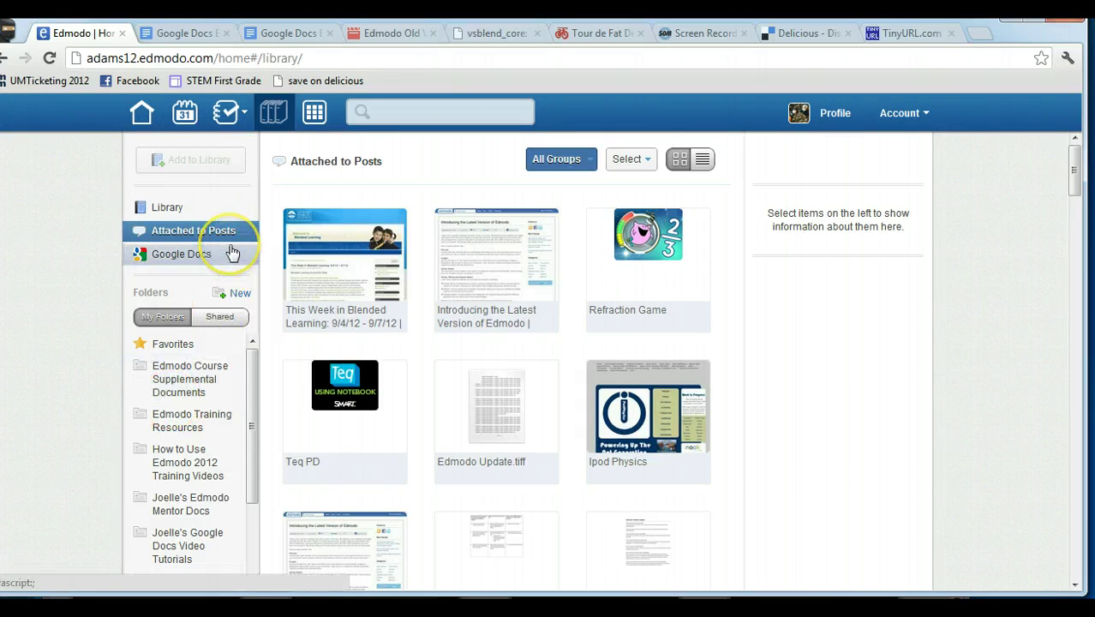
left_click(210, 214)
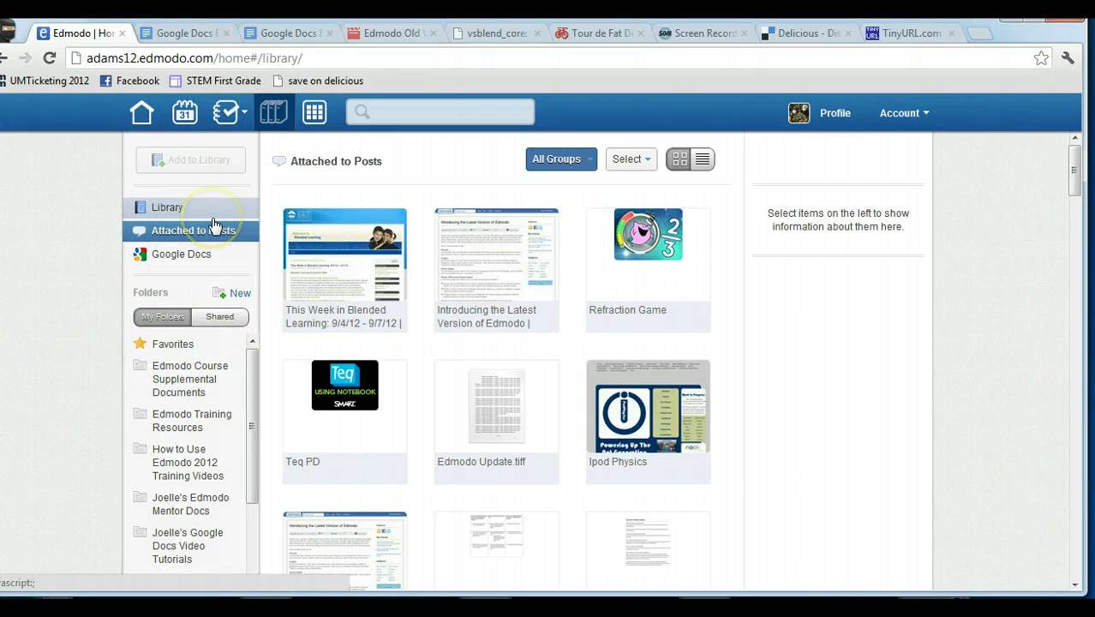
left_click(210, 228)
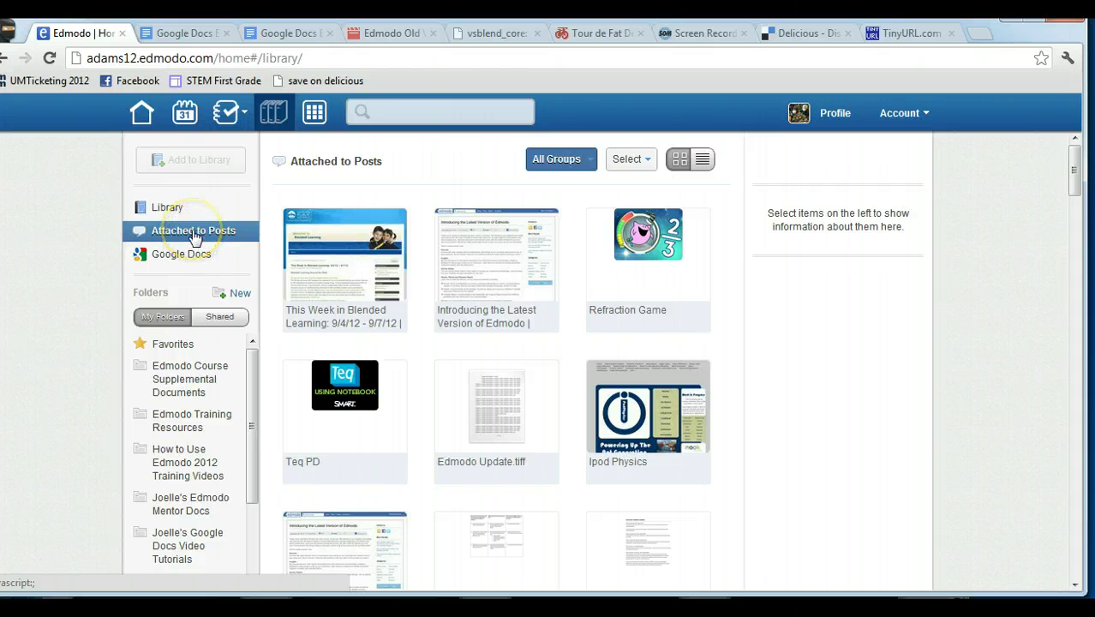
left_click(334, 227)
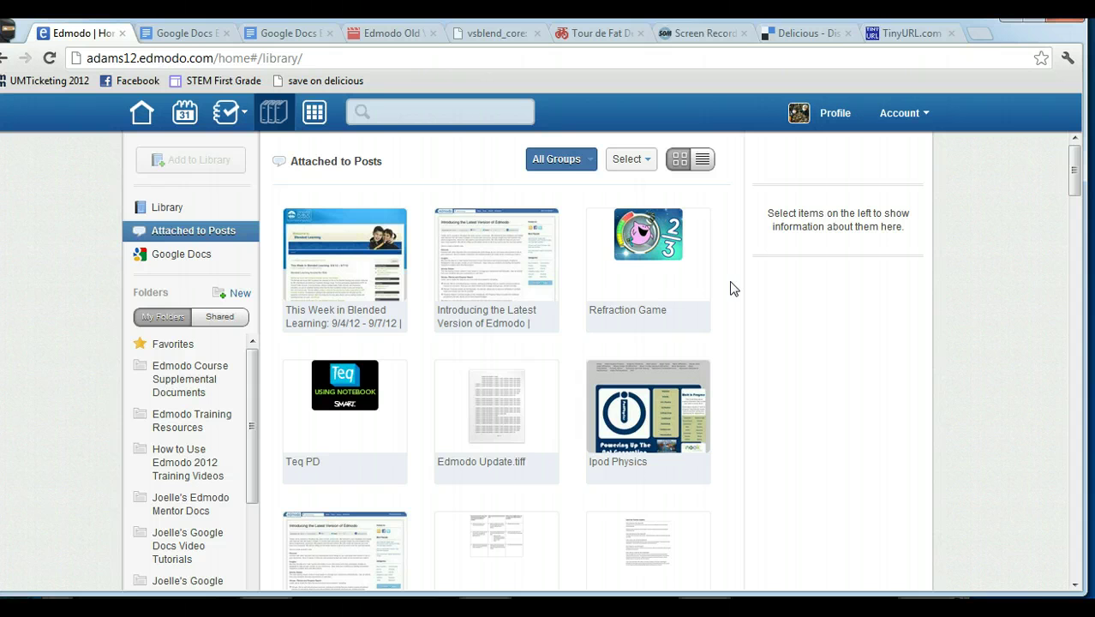
left_click(190, 257)
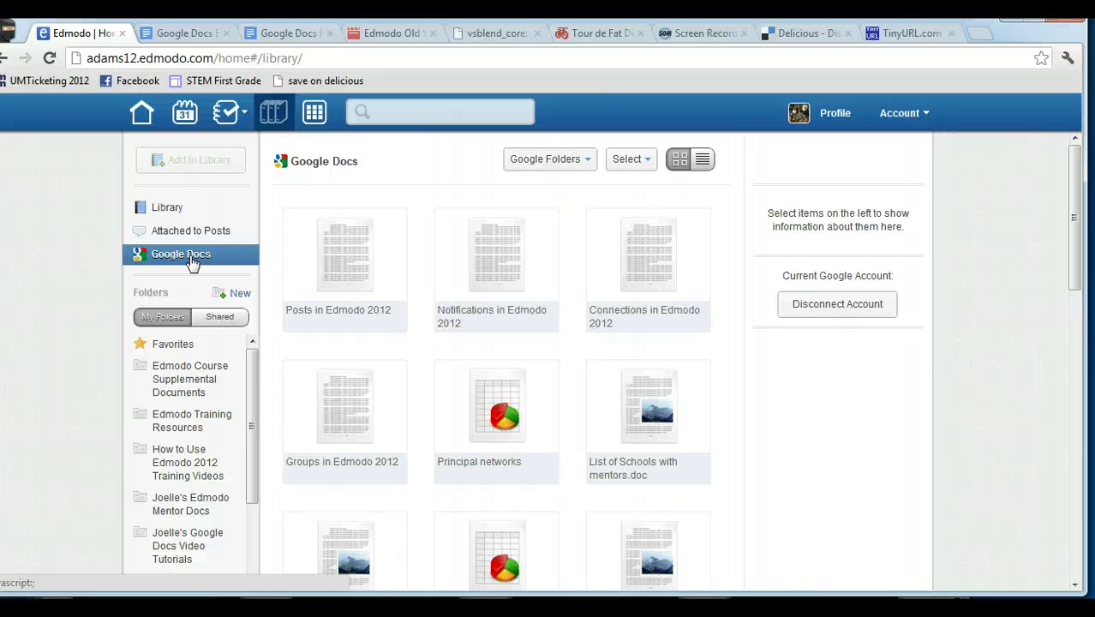
left_click(183, 256)
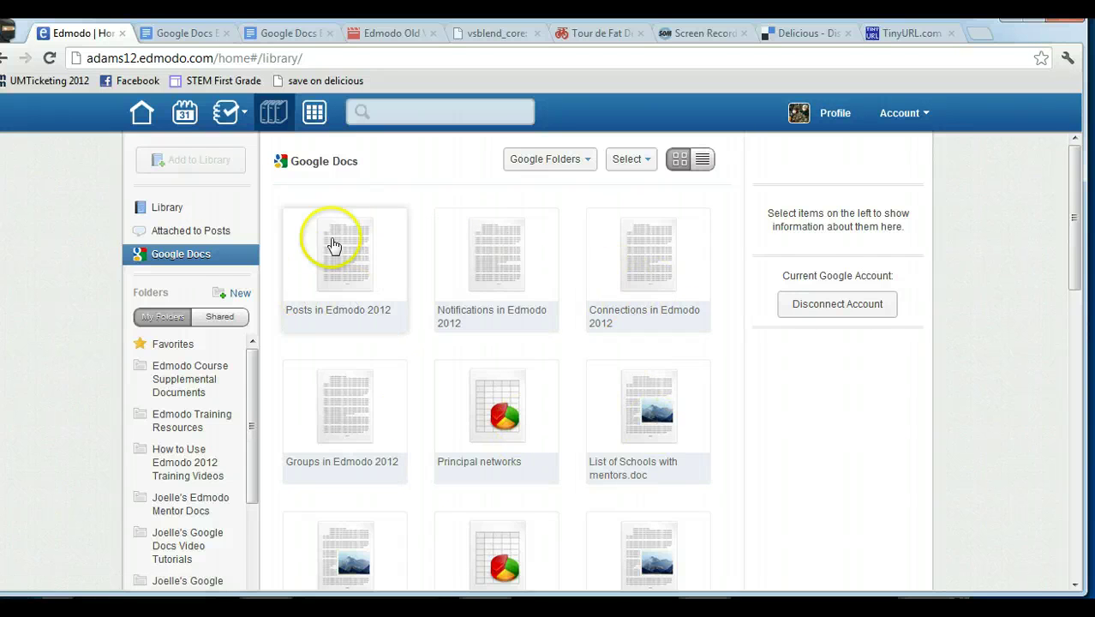
Show only the Google Docs in the Edmodo Mentors (Experts) folder and view its files
left_click(586, 161)
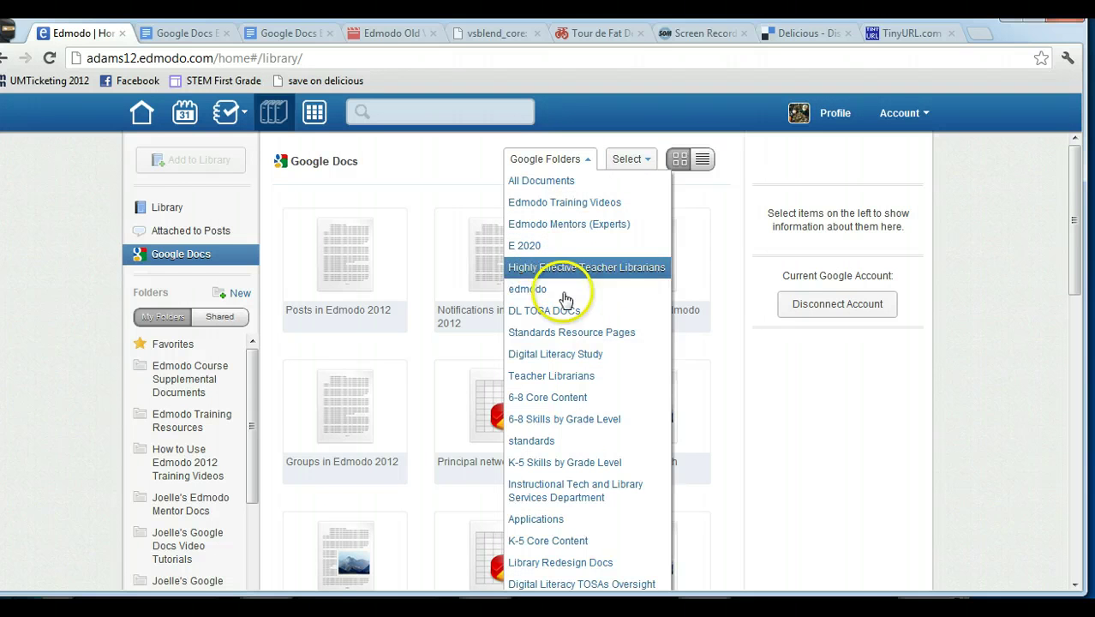
left_click(547, 225)
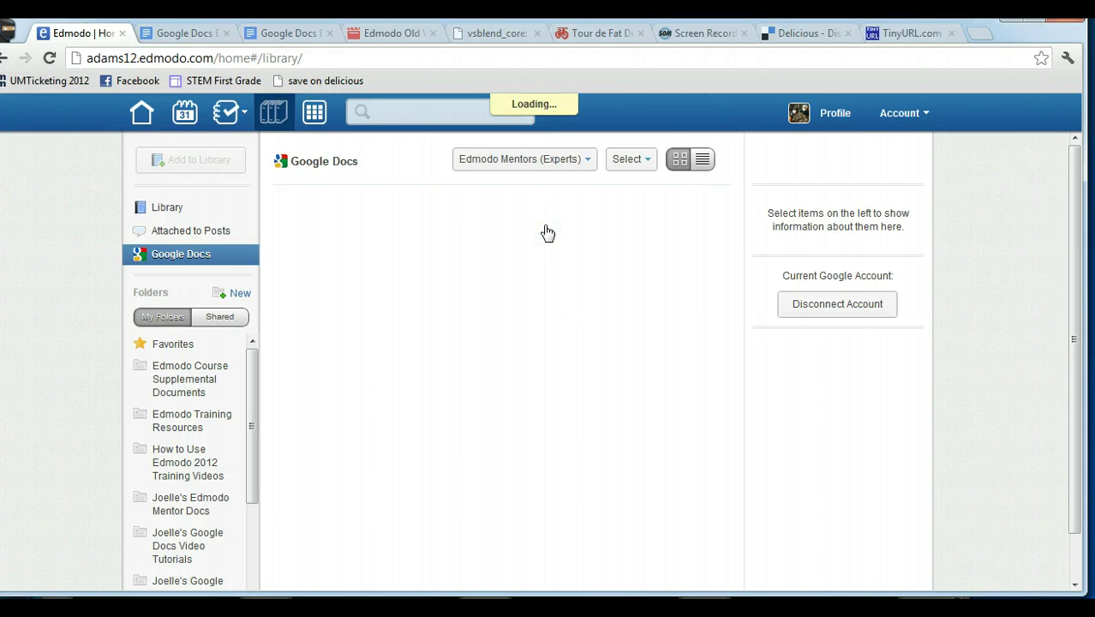
left_click(335, 436)
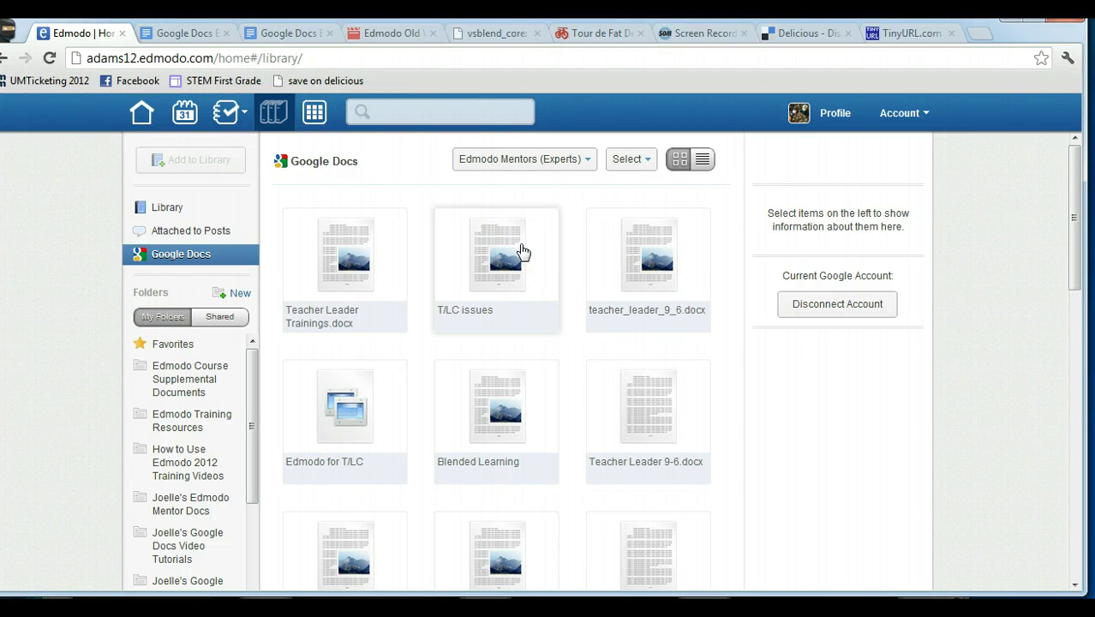
left_click(558, 166)
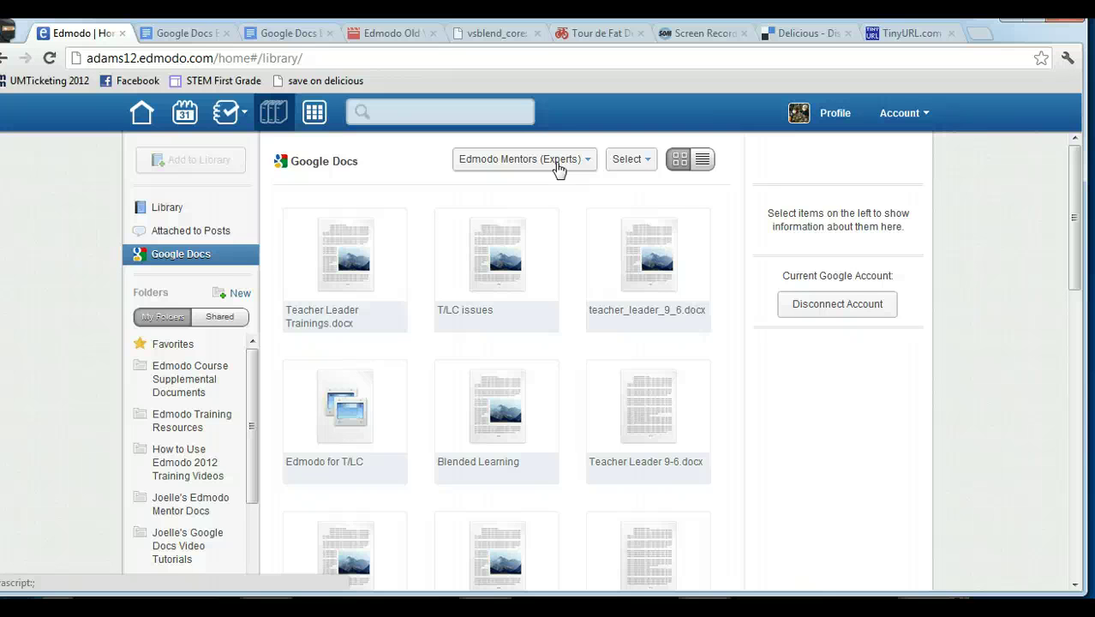
Return to the Library, browse the shared folders, view the *District Action Items* folder, and go back to My Folders
left_click(167, 207)
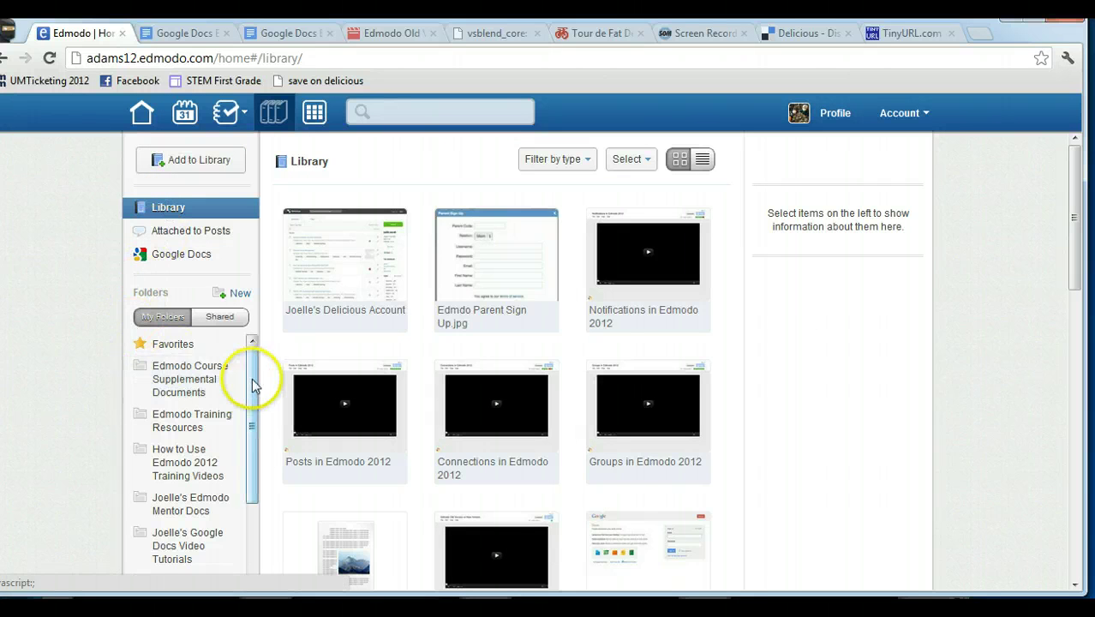
left_click_drag(253, 377, 261, 329)
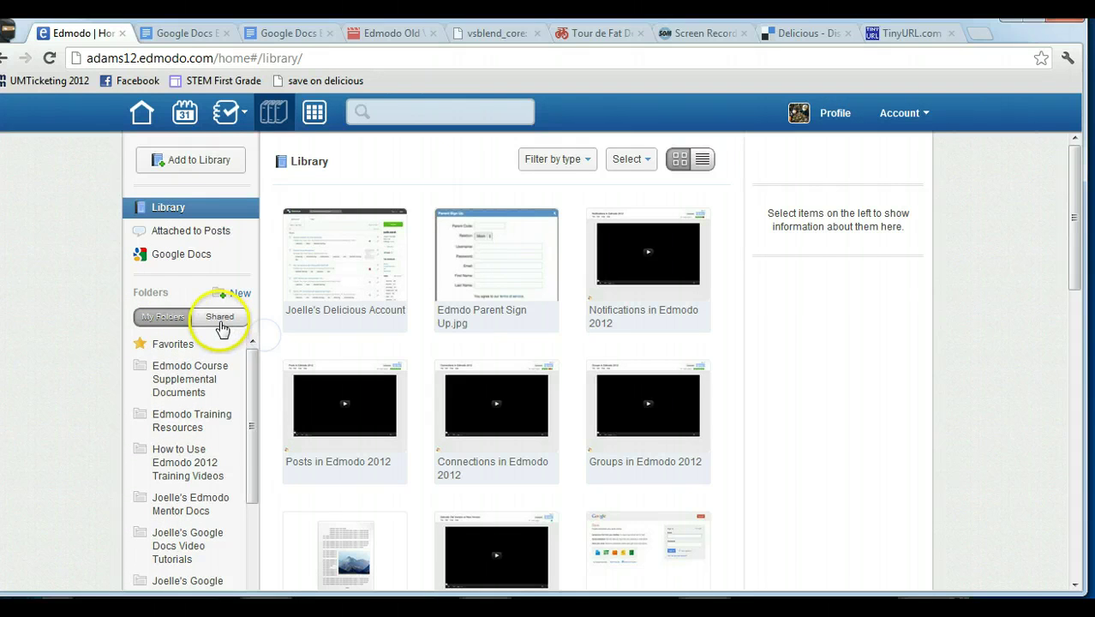
left_click(221, 318)
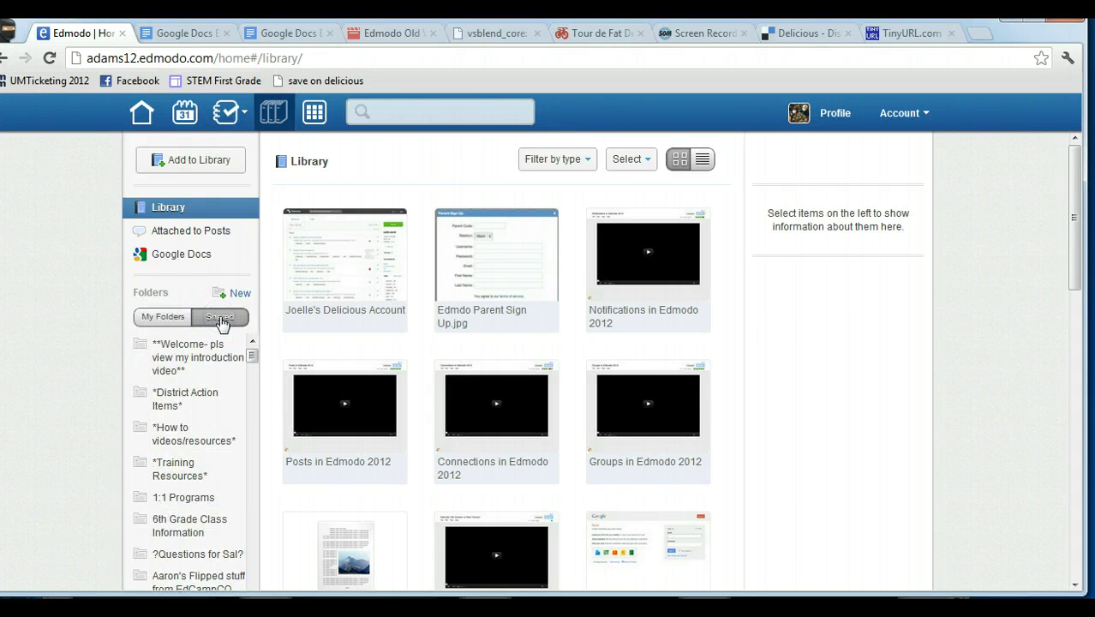
mouse_move(253, 356)
left_mouse_down()
mouse_move(247, 580)
mouse_move(252, 349)
left_mouse_up()
left_click(161, 317)
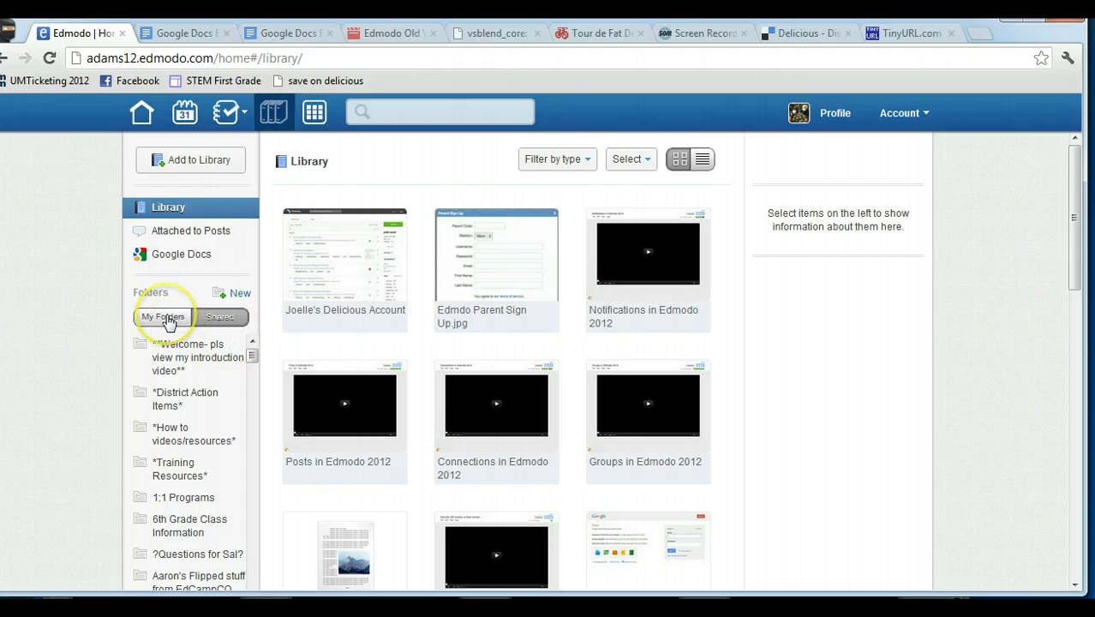
left_click(224, 316)
left_click(175, 396)
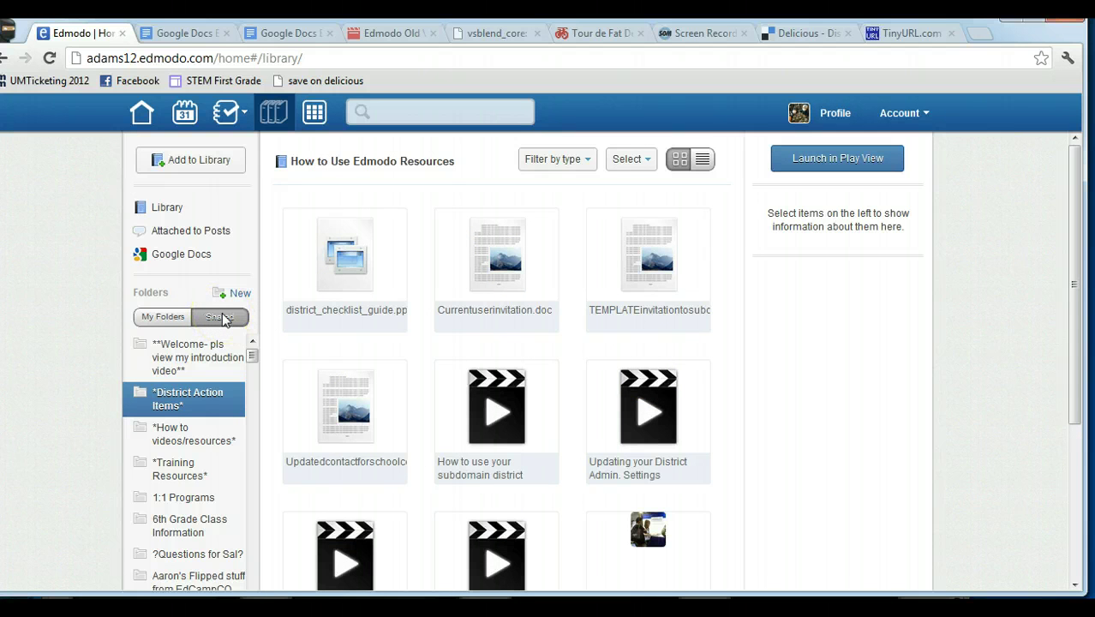
left_click(161, 316)
left_click(239, 293)
left_click(692, 204)
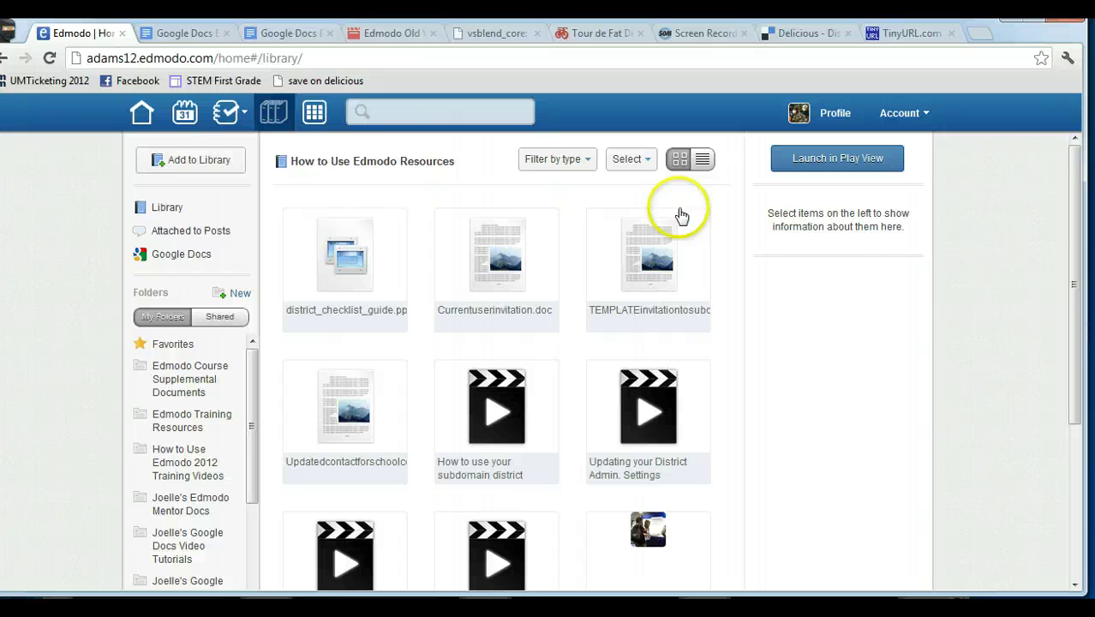
left_click(172, 351)
Start a new library folder and name it with the teacher's title and surname followed by Training Docs
left_click(230, 295)
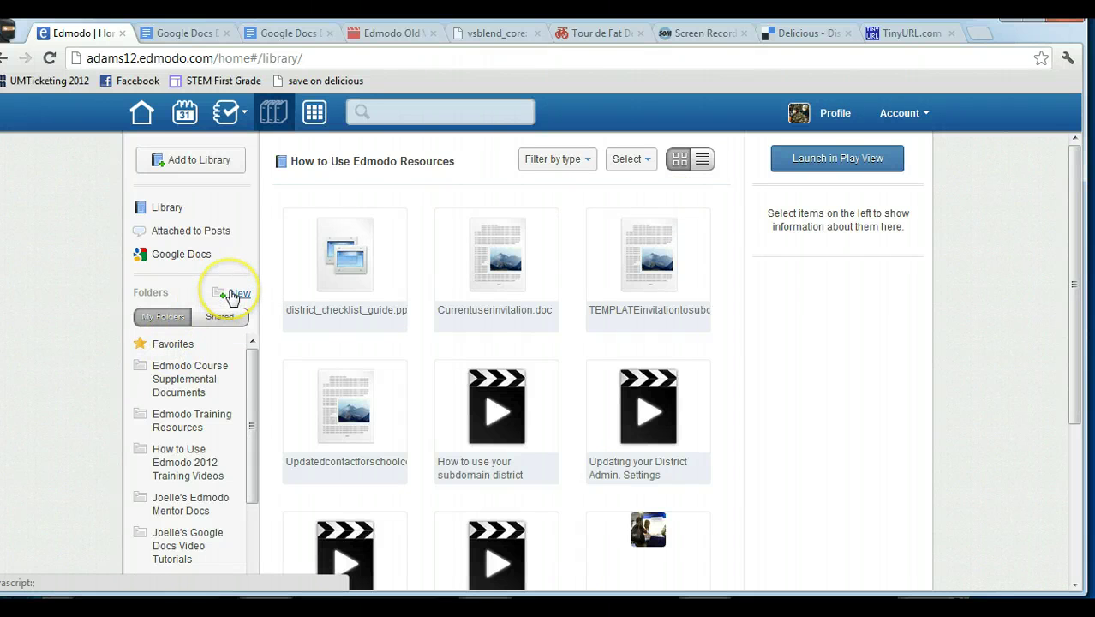
left_click(231, 295)
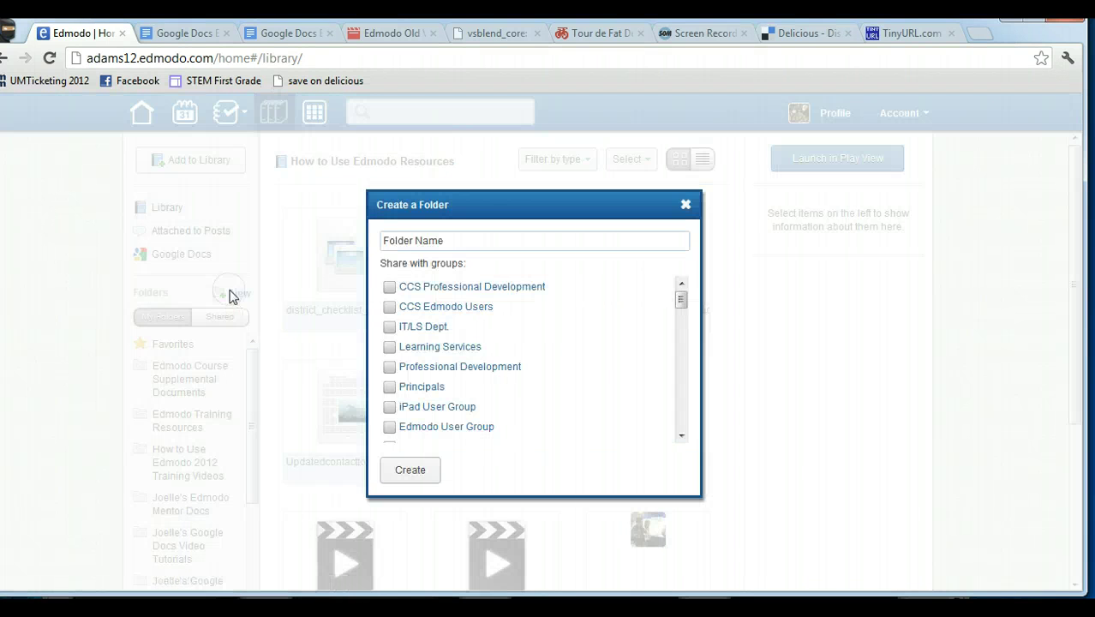
left_click(466, 238)
type("M")
type("rs. Wa")
type("rsh")
type(" R")
key("BackSpace")
type("Ttra")
key("BackSpace")
key("BackSpace")
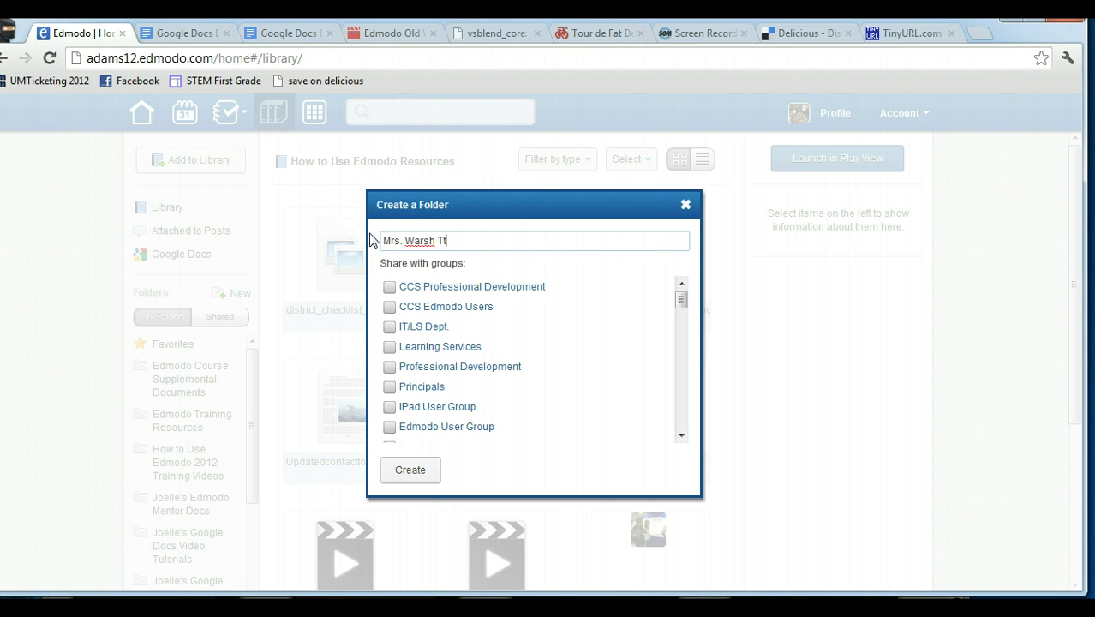
key("BackSpace")
type("raingin Docs")
left_click(474, 244)
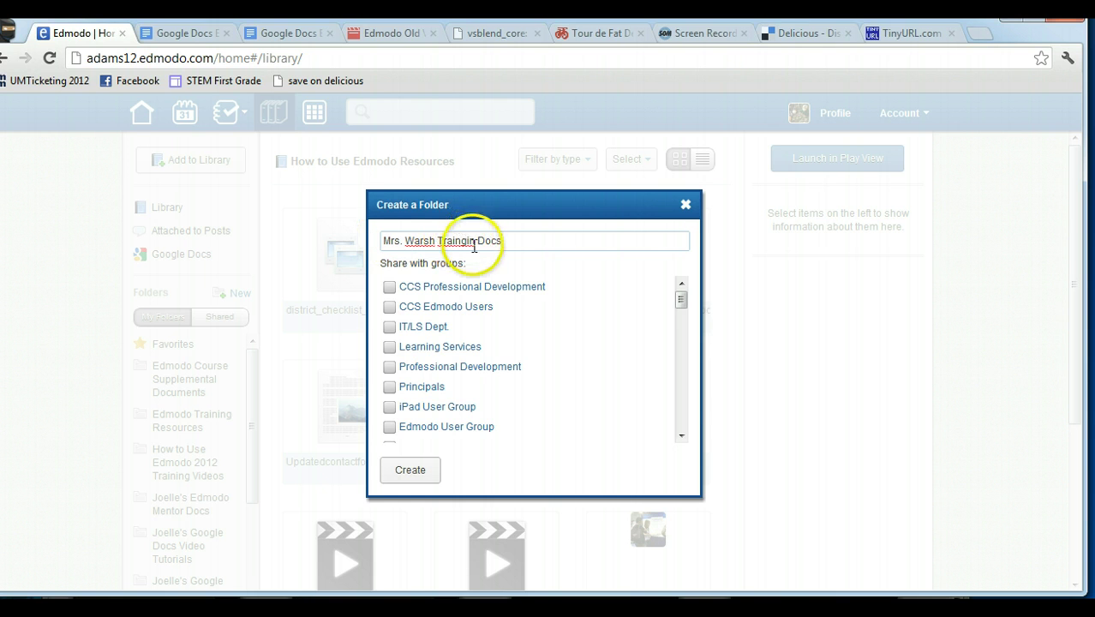
key("BackSpace")
key("BackSpace")
key("BackSpace")
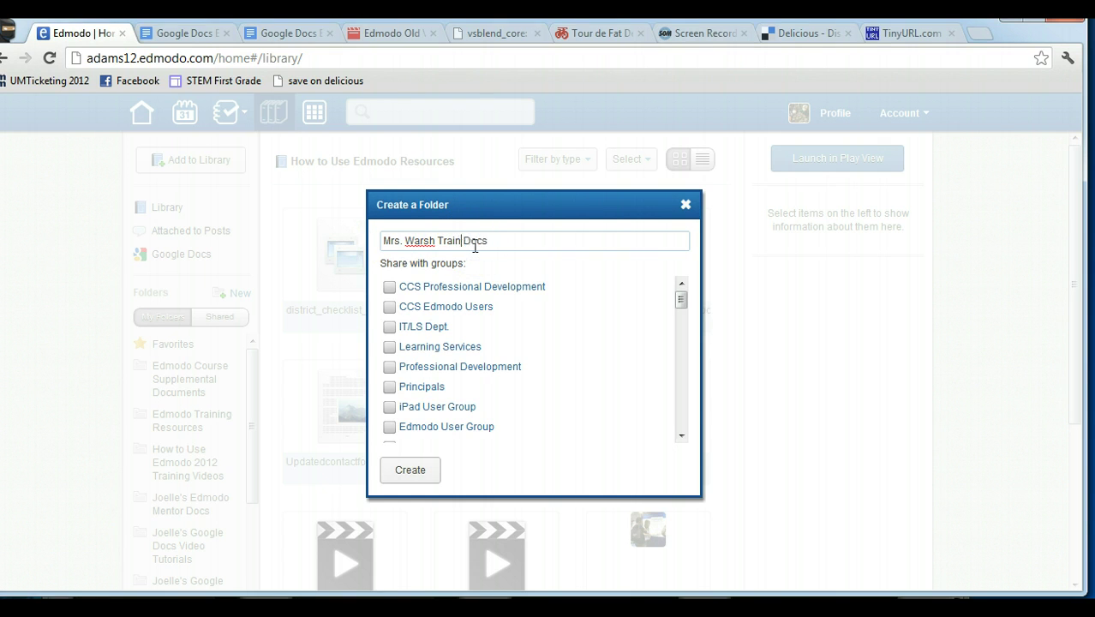
type("ing")
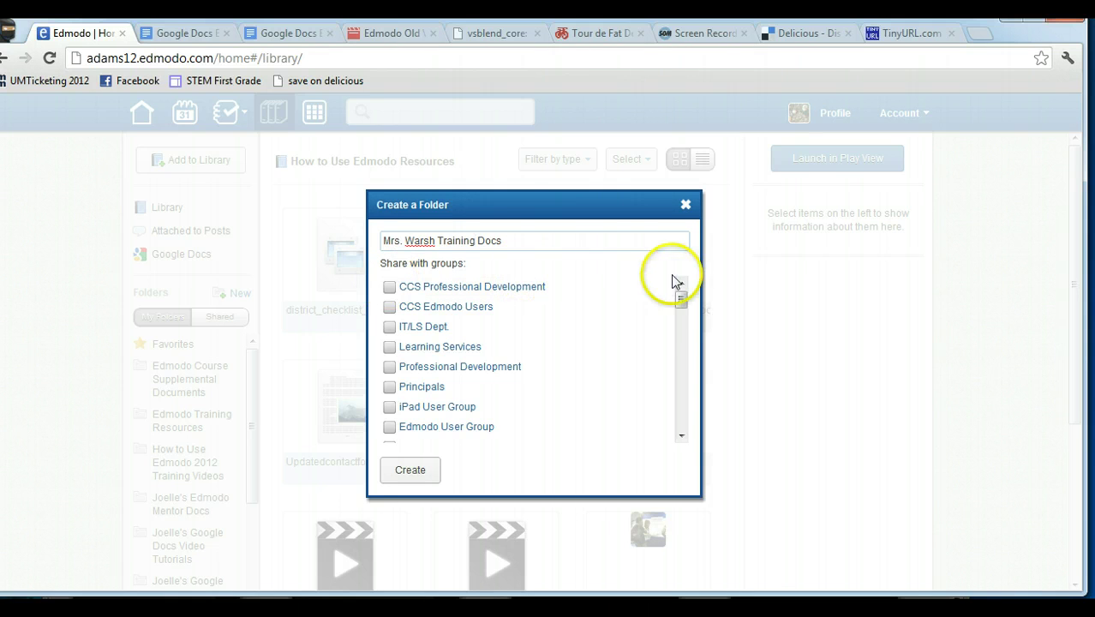
Try sharing the new folder with iPad User Group, Edmodo User Group and Principals, and clear all three selections
left_click(681, 300)
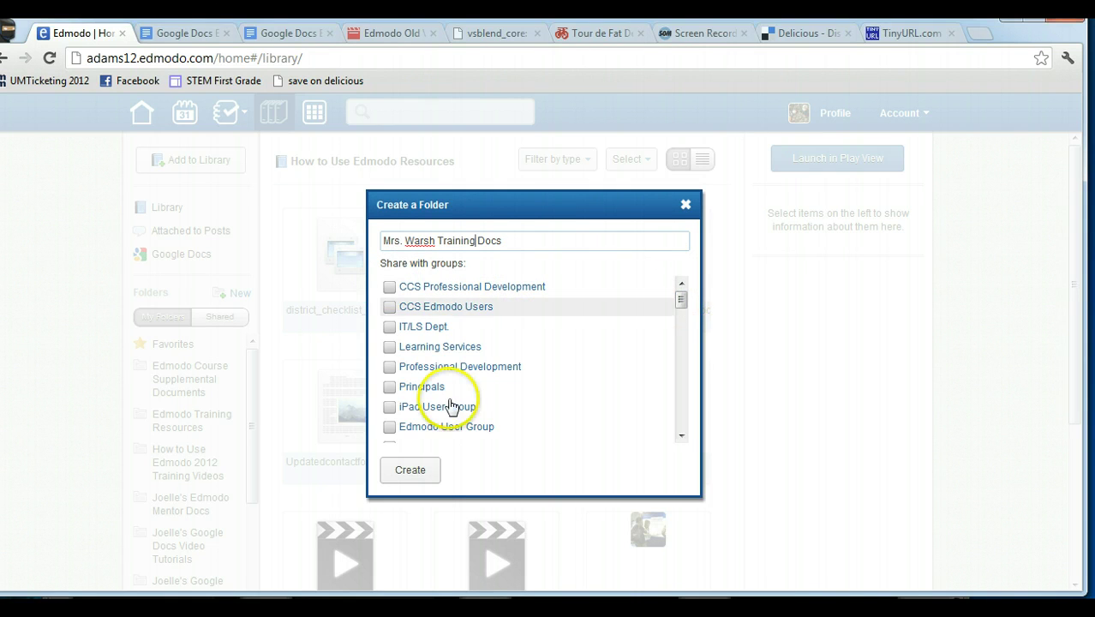
left_click(391, 408)
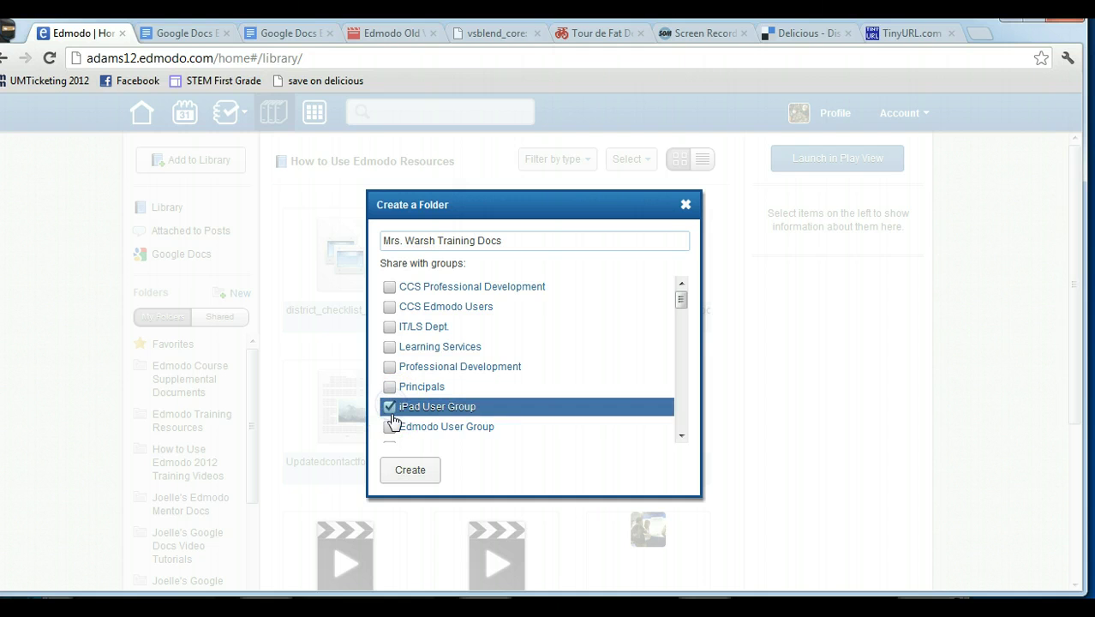
left_click(390, 425)
left_click(391, 388)
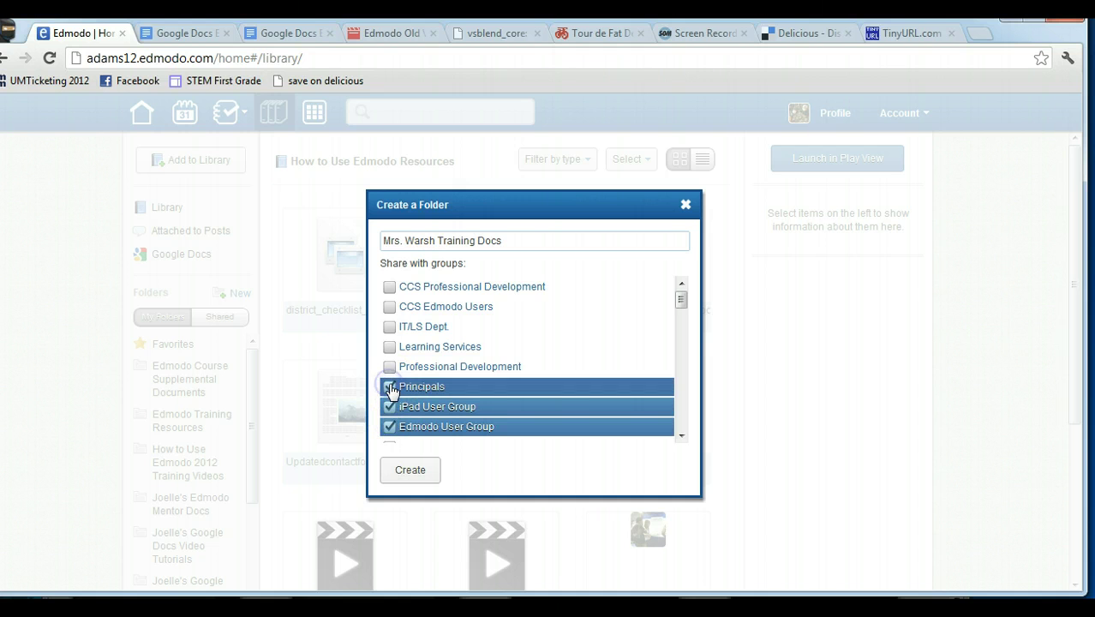
left_click(390, 426)
left_click(390, 407)
left_click(389, 386)
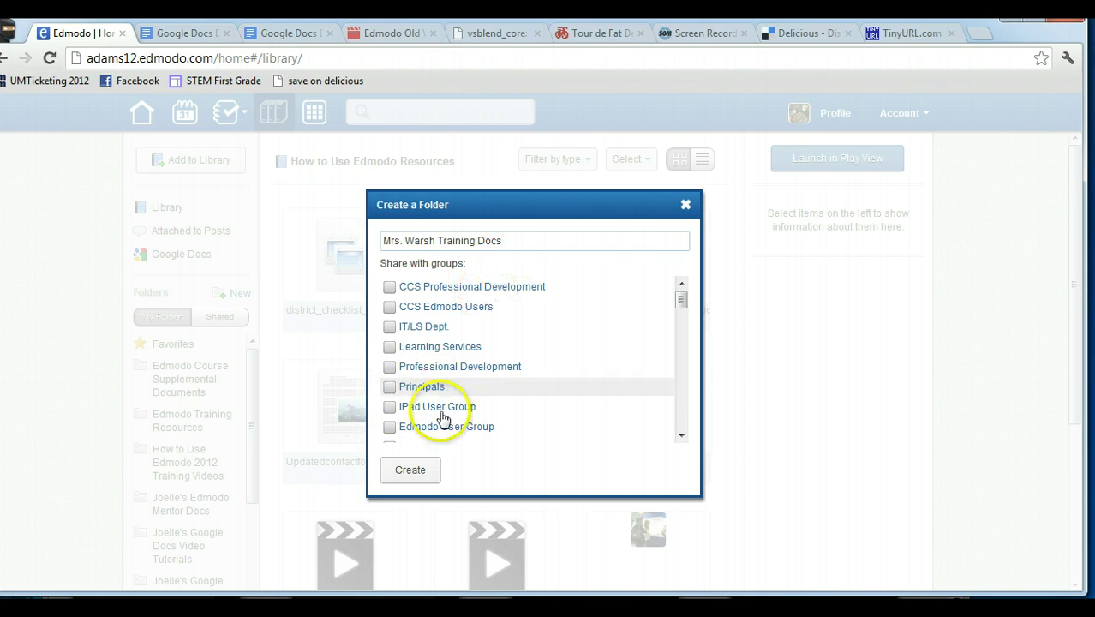
Create the folder without sharing it with any group, open it, and look through the My Folders list
left_click(416, 472)
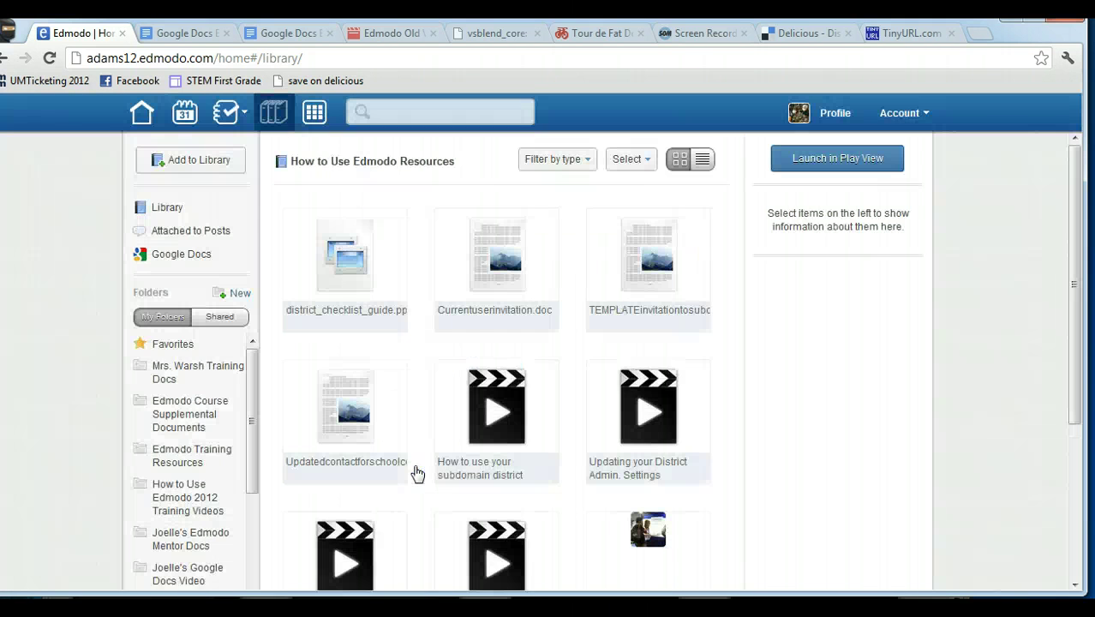
left_click(166, 373)
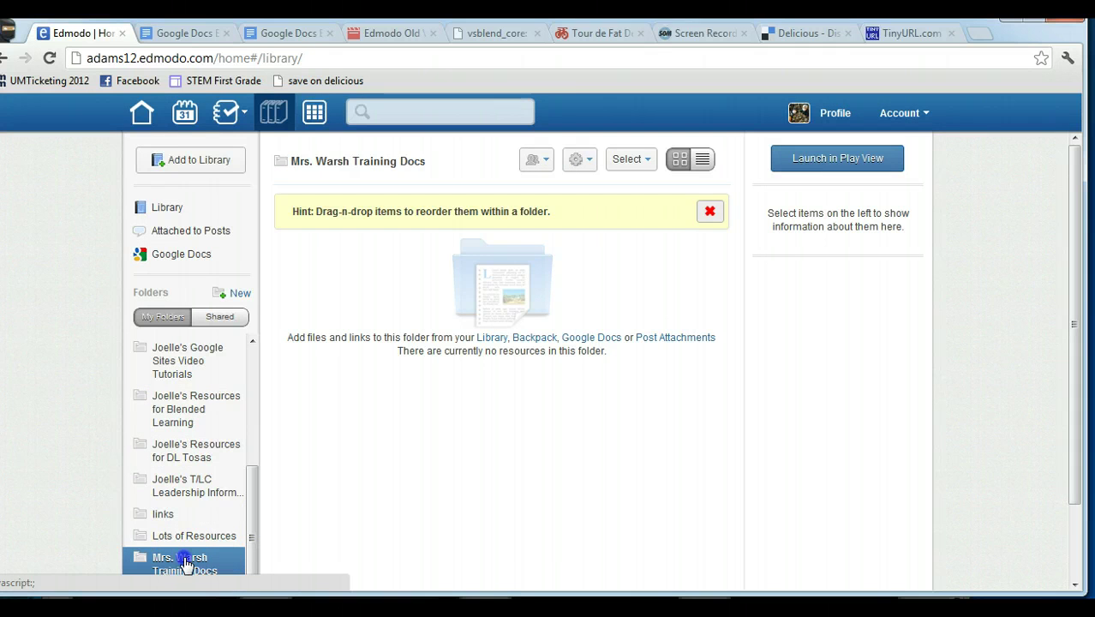
left_click_drag(250, 511, 246, 311)
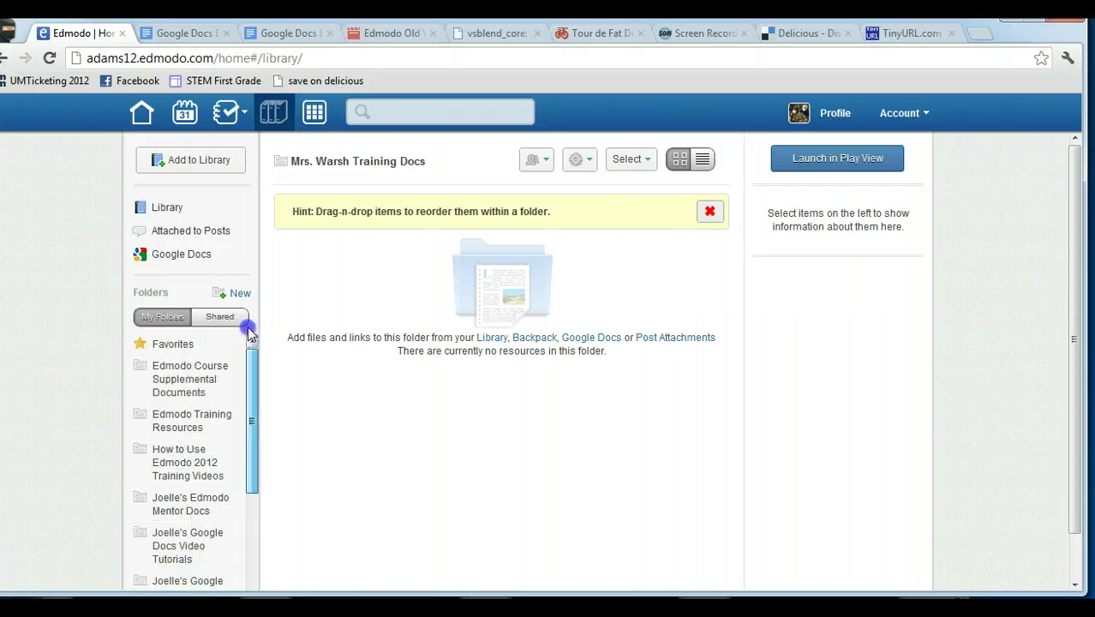
left_click_drag(252, 368, 248, 539)
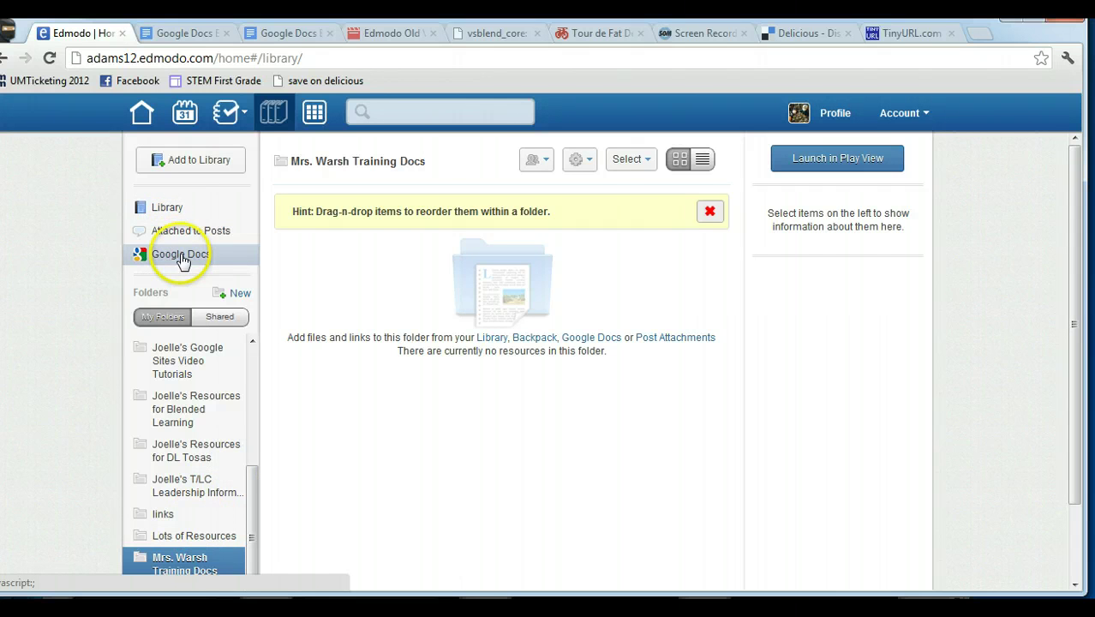
In the Library, select the Delicious Account link, Edmdo Parent Sign Up.jpg, Notifications in Edmodo 2012 and Connections in Edmodo 2012
left_click(168, 210)
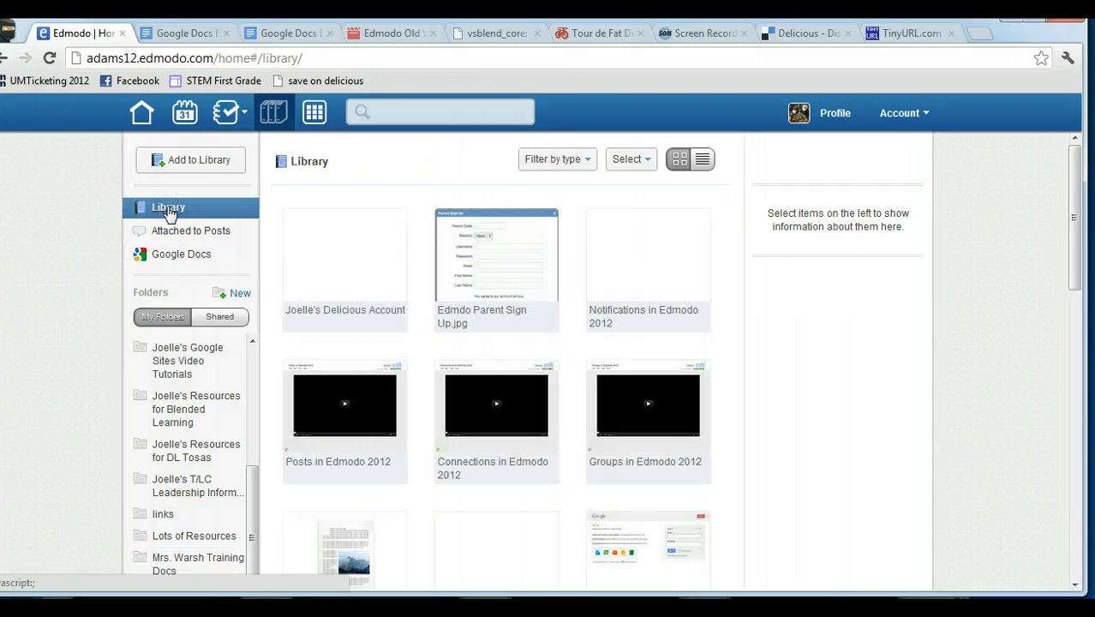
left_click(347, 255)
left_click(462, 256)
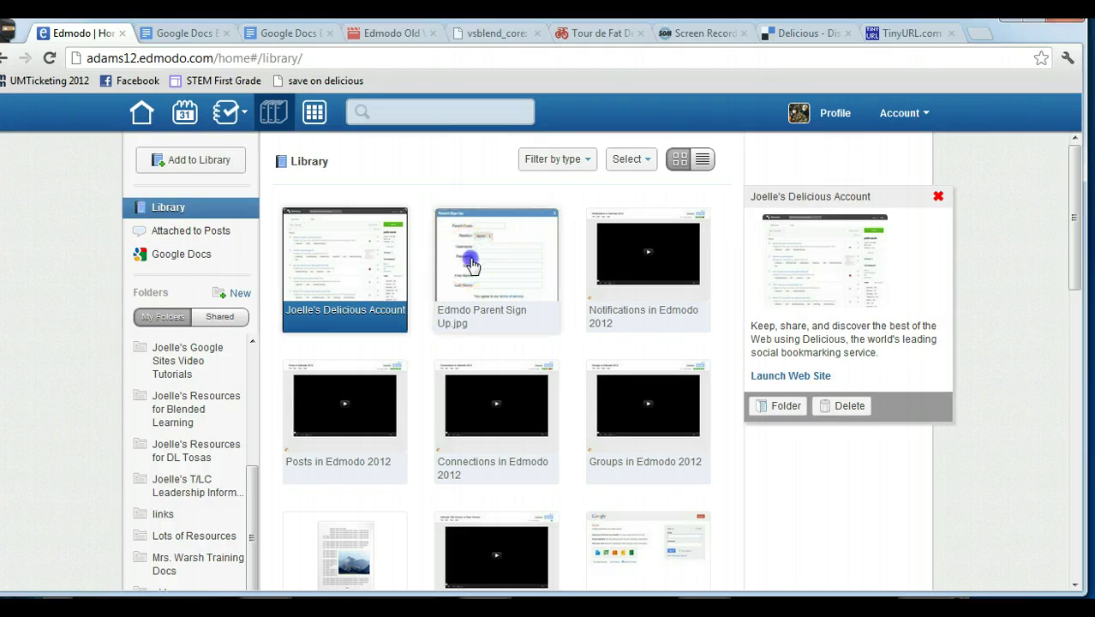
left_click(635, 276)
left_click_drag(533, 279, 557, 317)
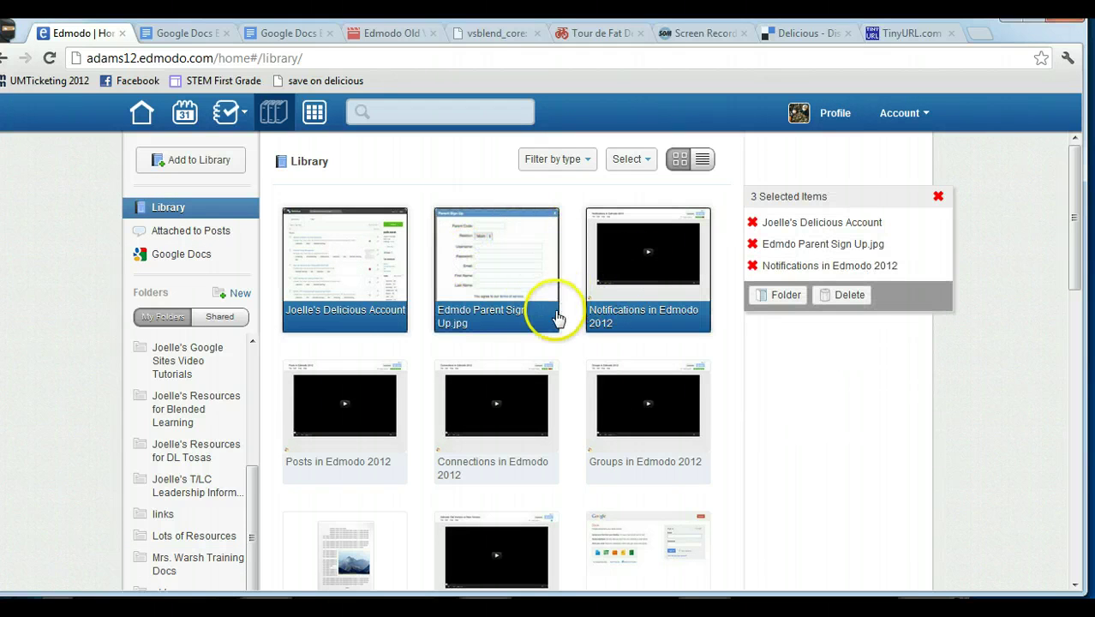
left_click(453, 387)
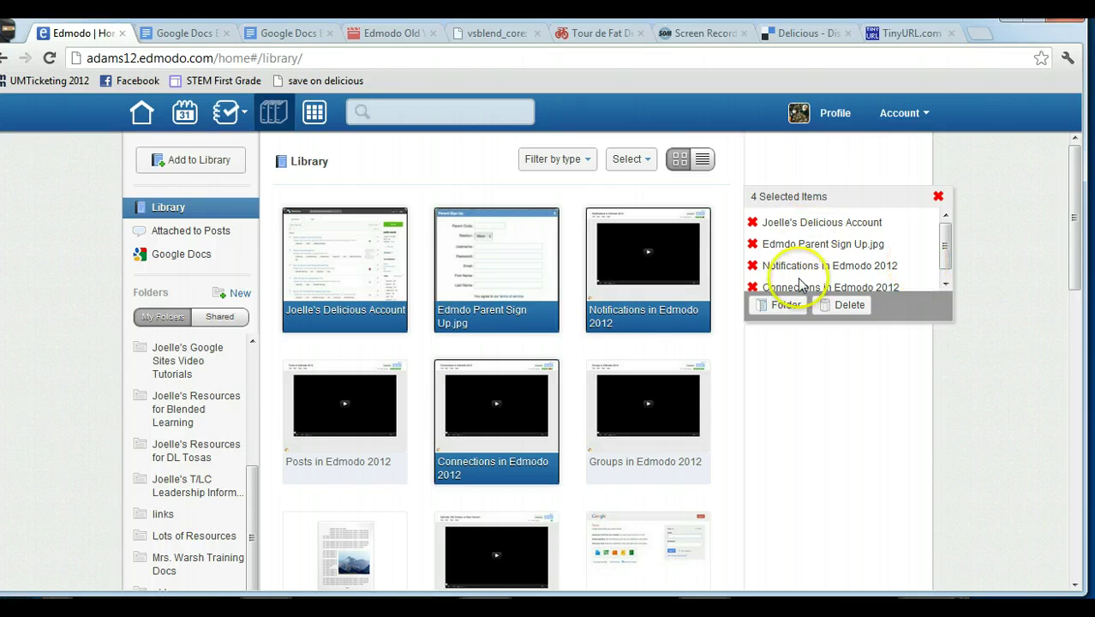
Add the selected items to the teacher's Training Docs and Resources for Blended Learning folders, and open the Training Docs folder
left_click(779, 308)
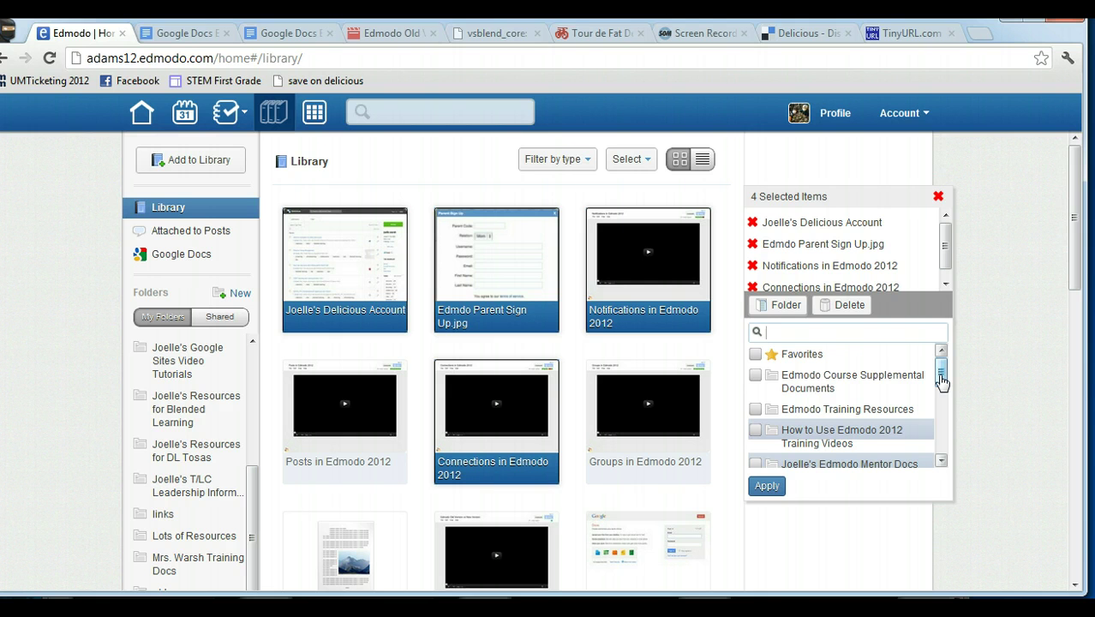
left_click_drag(943, 381, 941, 441)
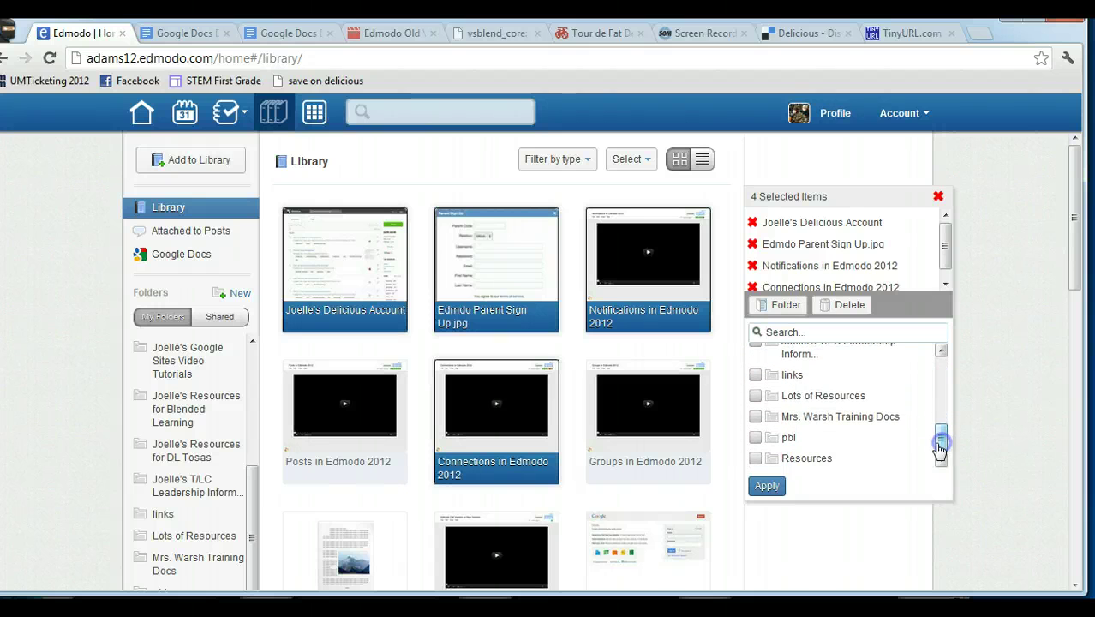
left_click(753, 421)
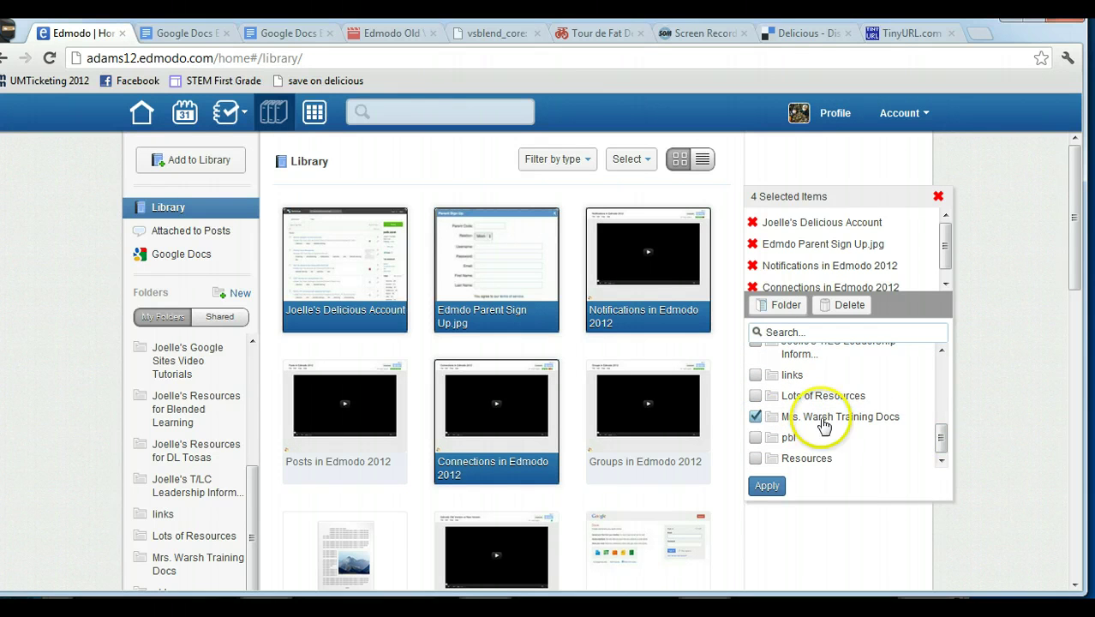
left_click_drag(946, 441, 942, 427)
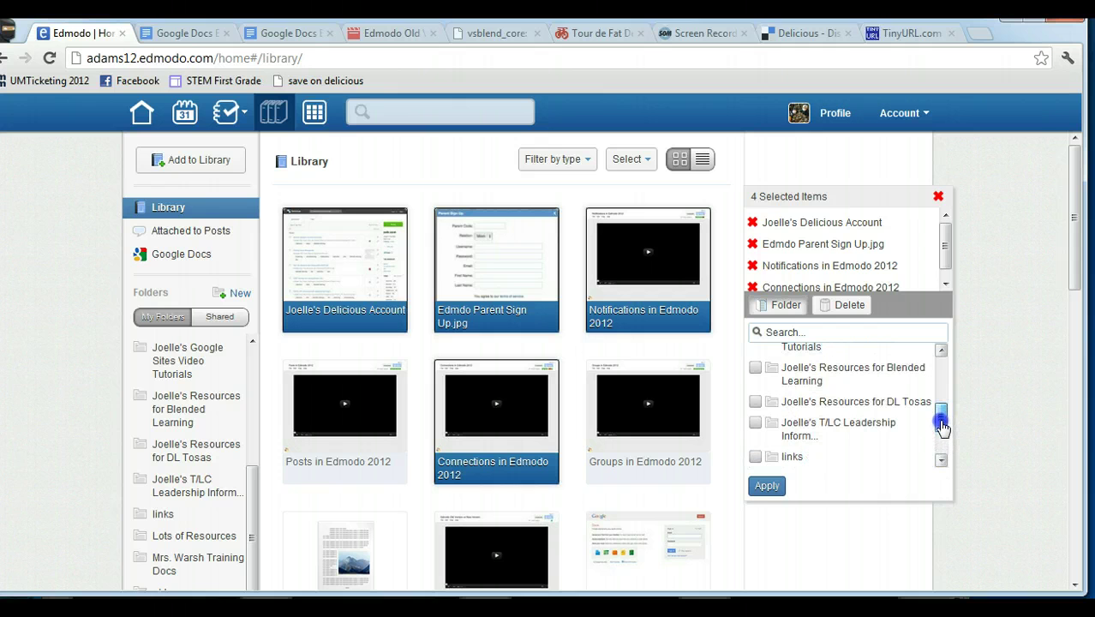
left_click(756, 370)
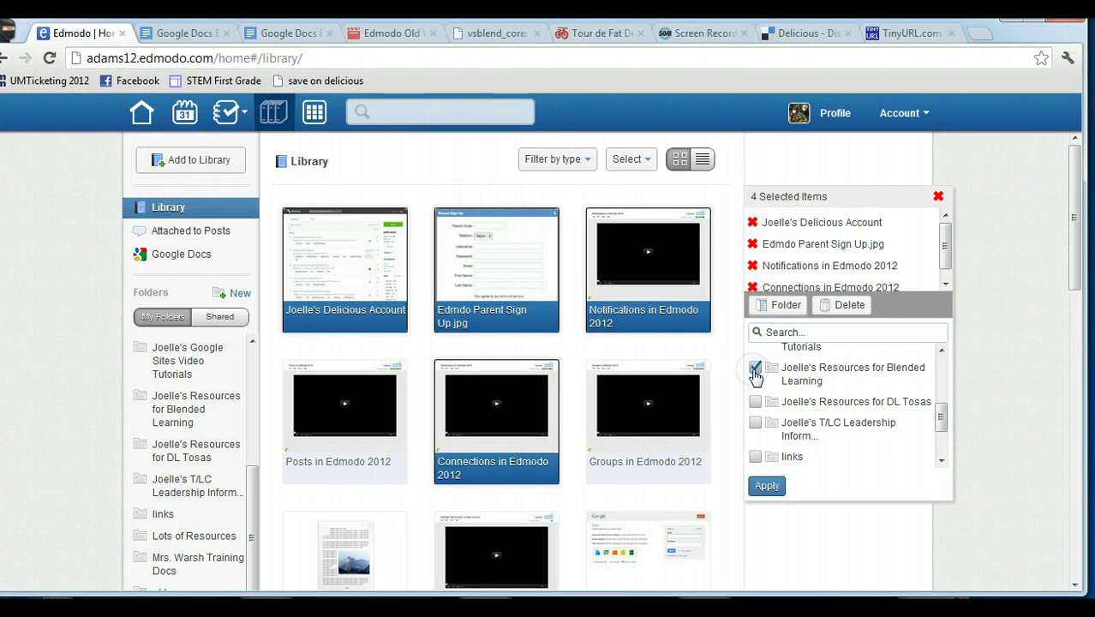
left_click(767, 485)
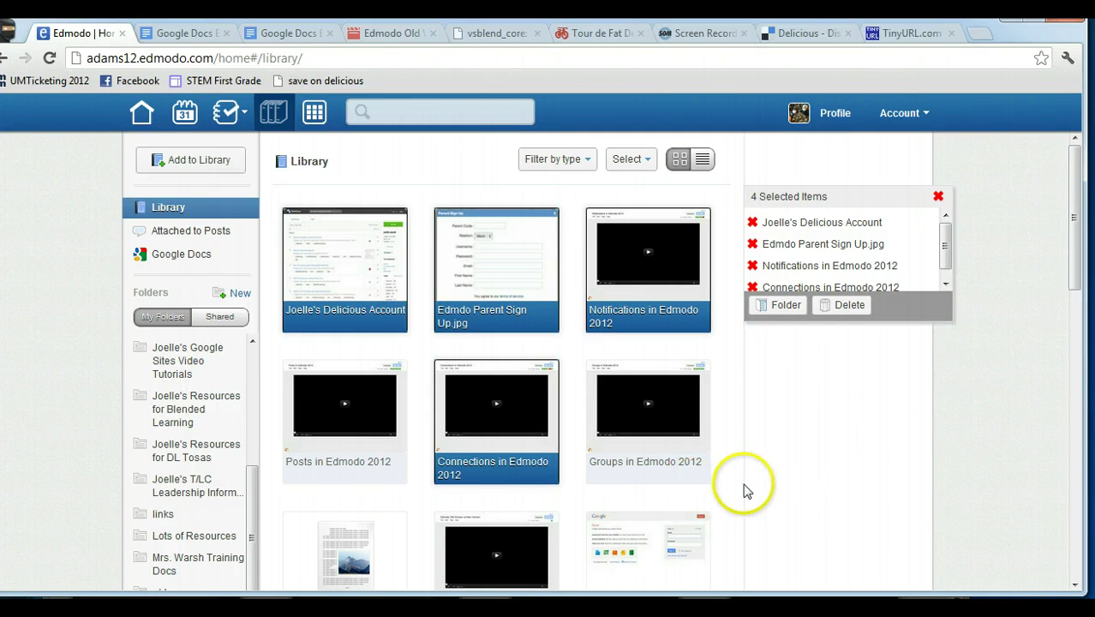
left_click(170, 565)
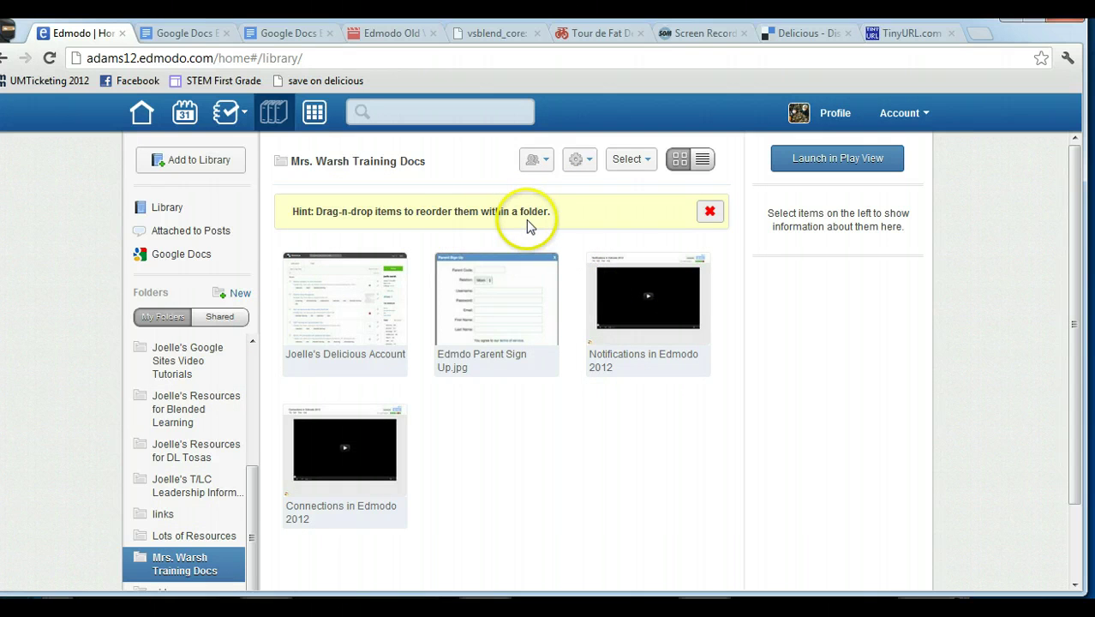
Reorder the Training Docs folder by placing Edmdo Parent Sign Up.jpg after Notifications in Edmodo 2012, and try moving the Delicious Account link
left_click_drag(479, 310, 635, 317)
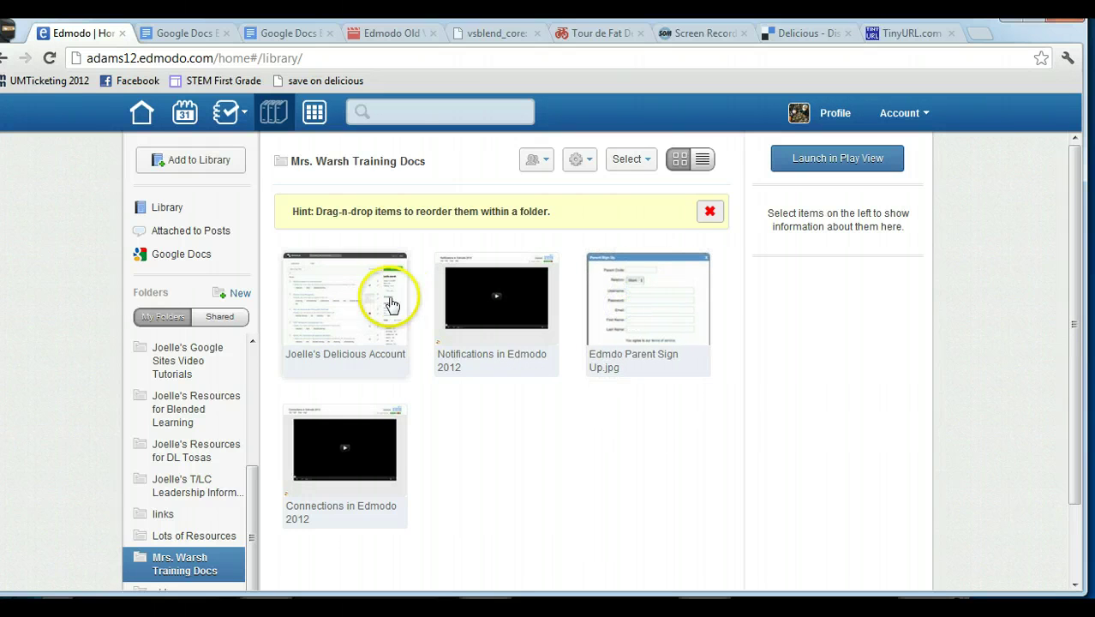
left_click_drag(391, 306, 520, 463)
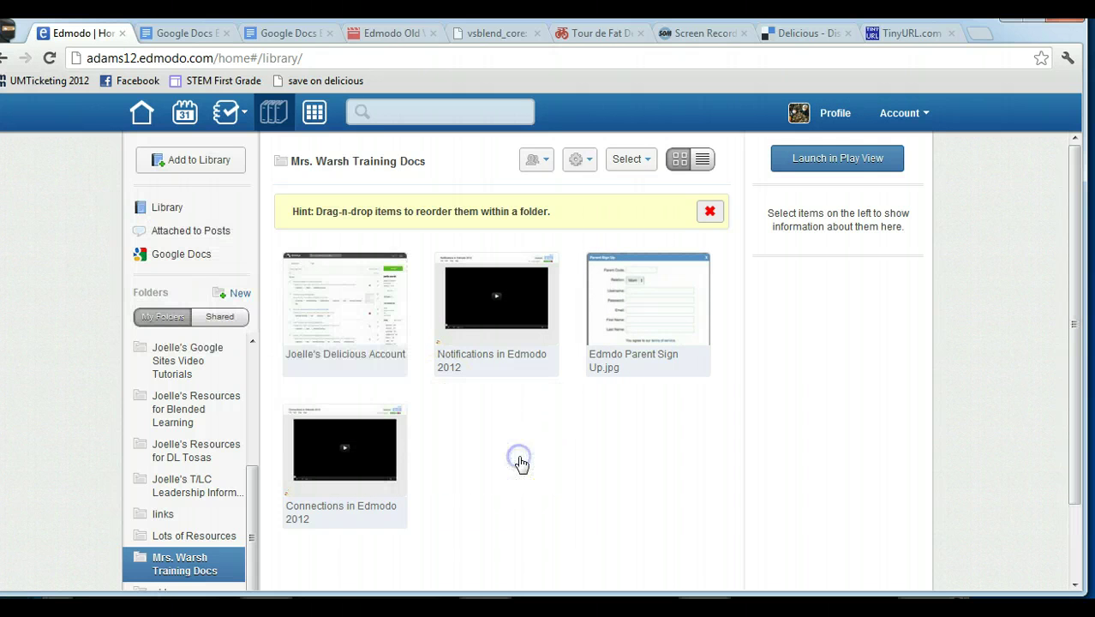
In Attached to Posts, view the folder choices for Ipod Physics and close its details without assigning a folder
left_click(180, 233)
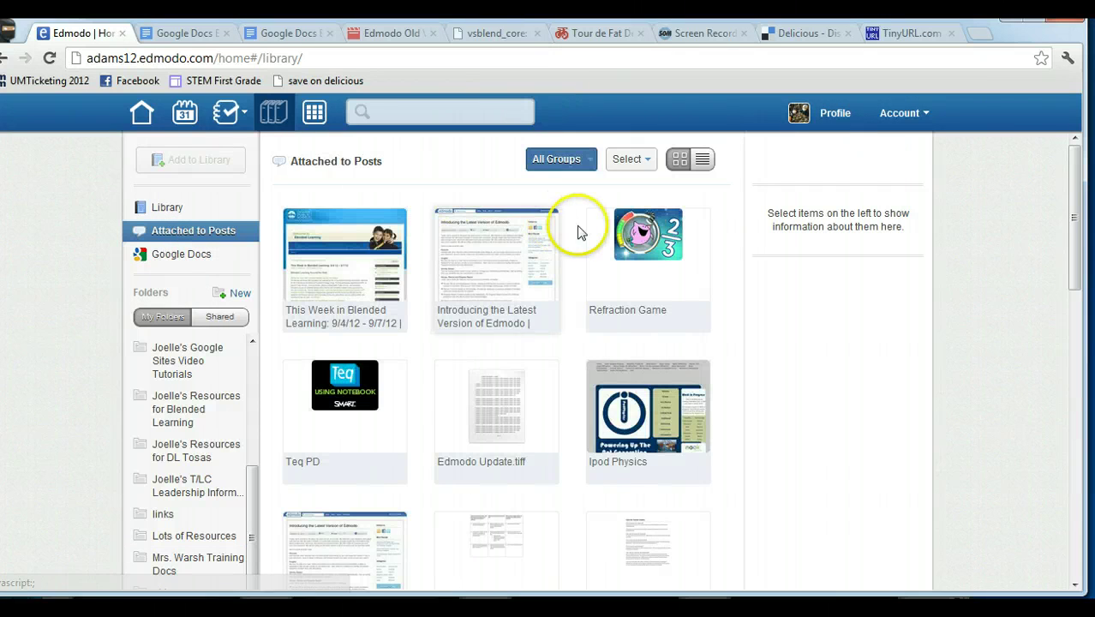
left_click(635, 429)
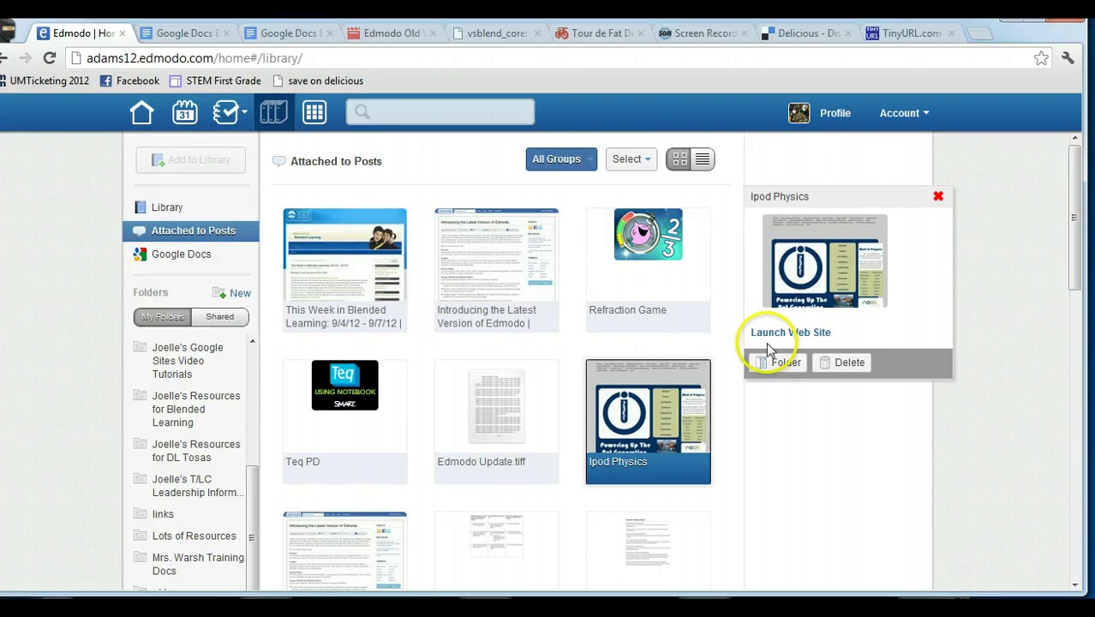
left_click(785, 364)
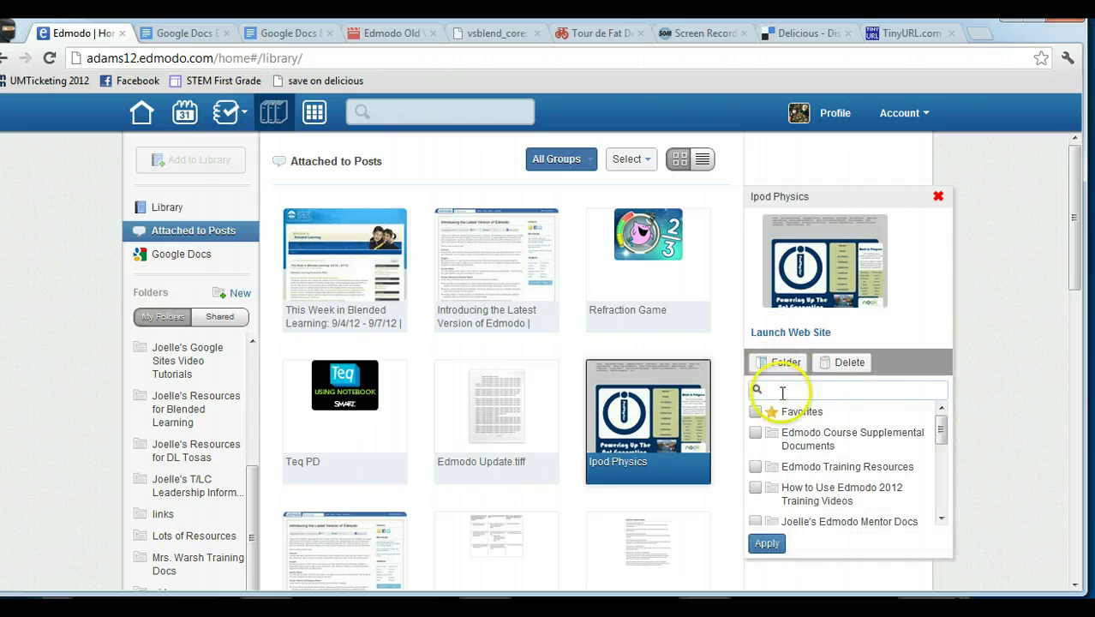
left_click(938, 197)
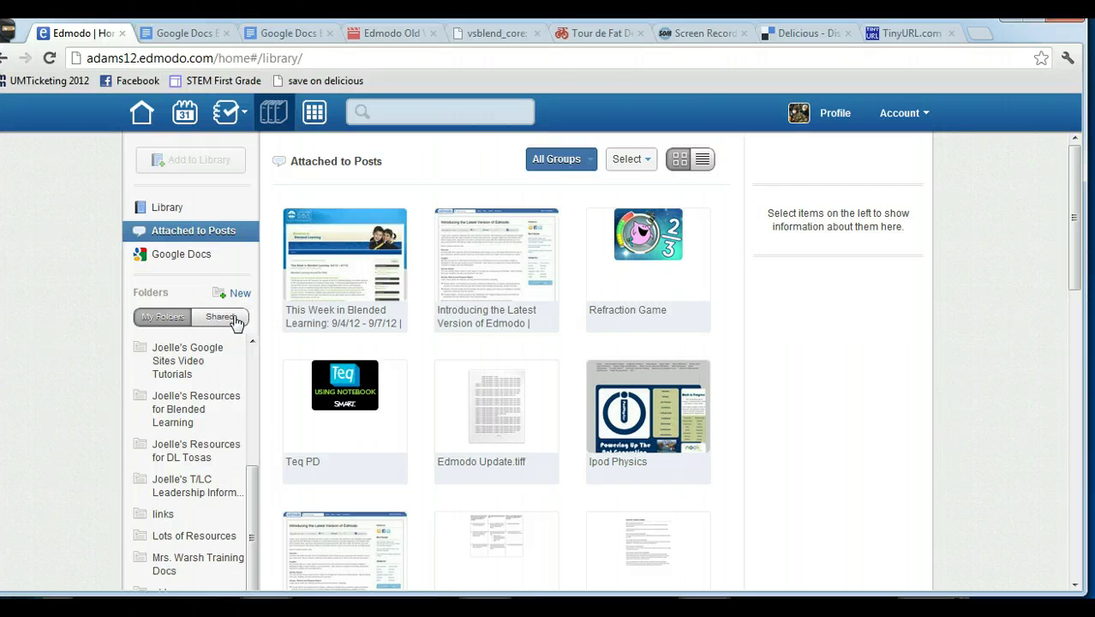
Show the contents of the Edmodo Mentors (Experts) folder from Google Docs
left_click(183, 258)
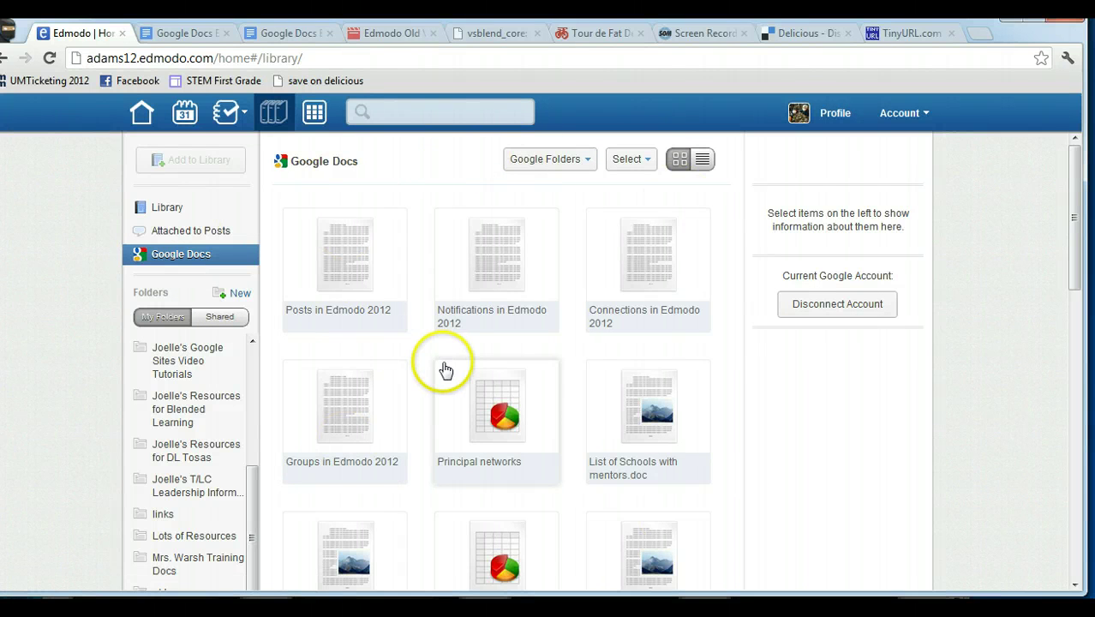
left_click(587, 161)
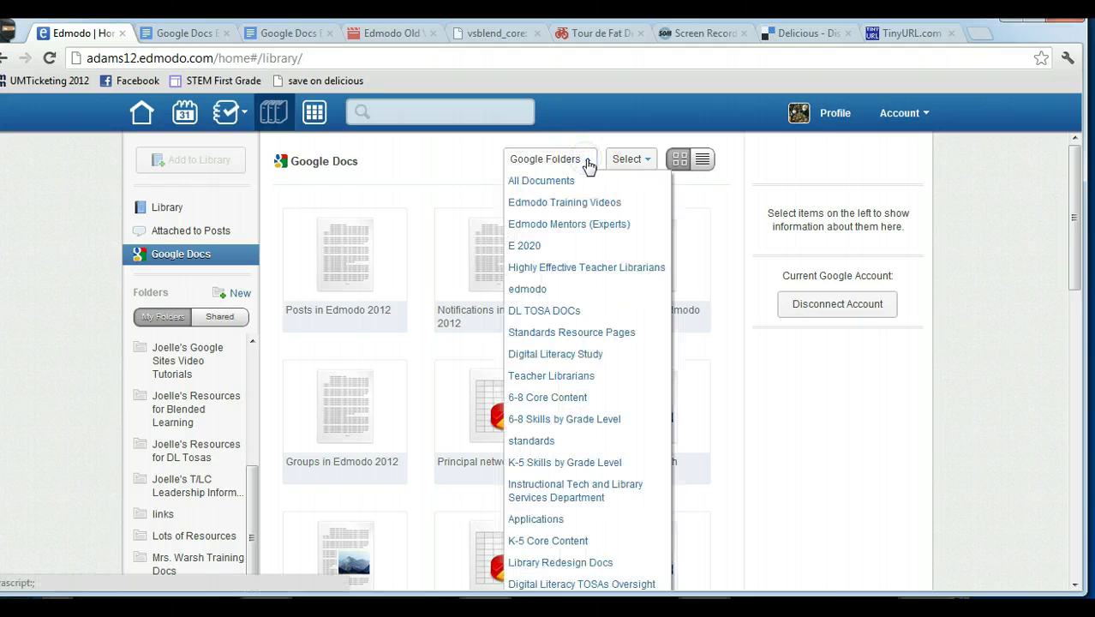
left_click(561, 224)
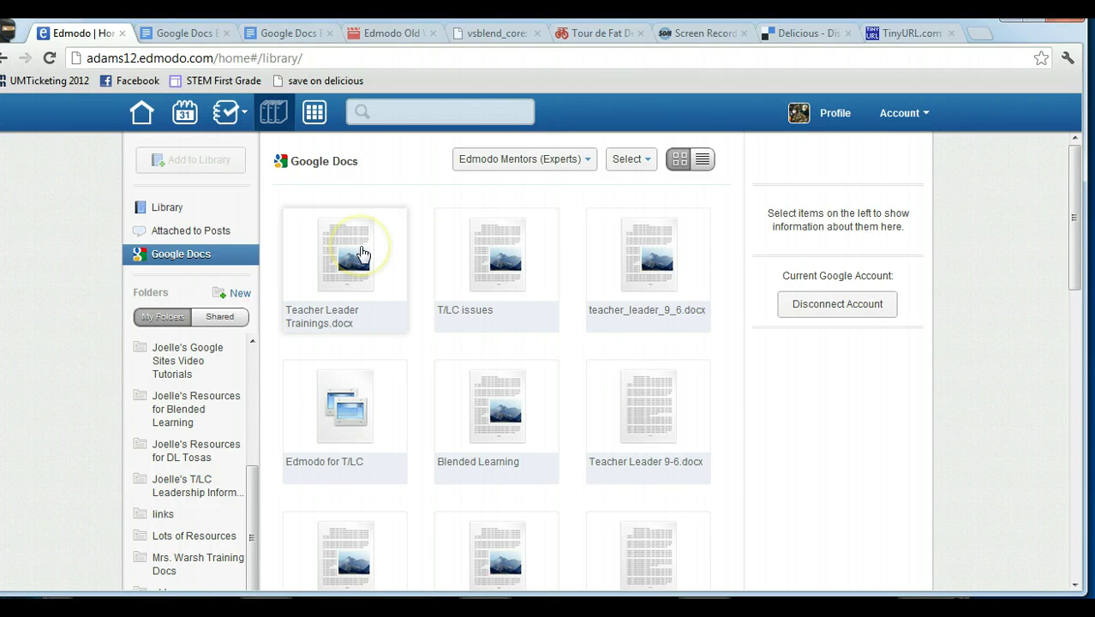
Add the T/LC issues document to the teacher's Edmodo Mentor Docs folder and allow editing
left_click(508, 254)
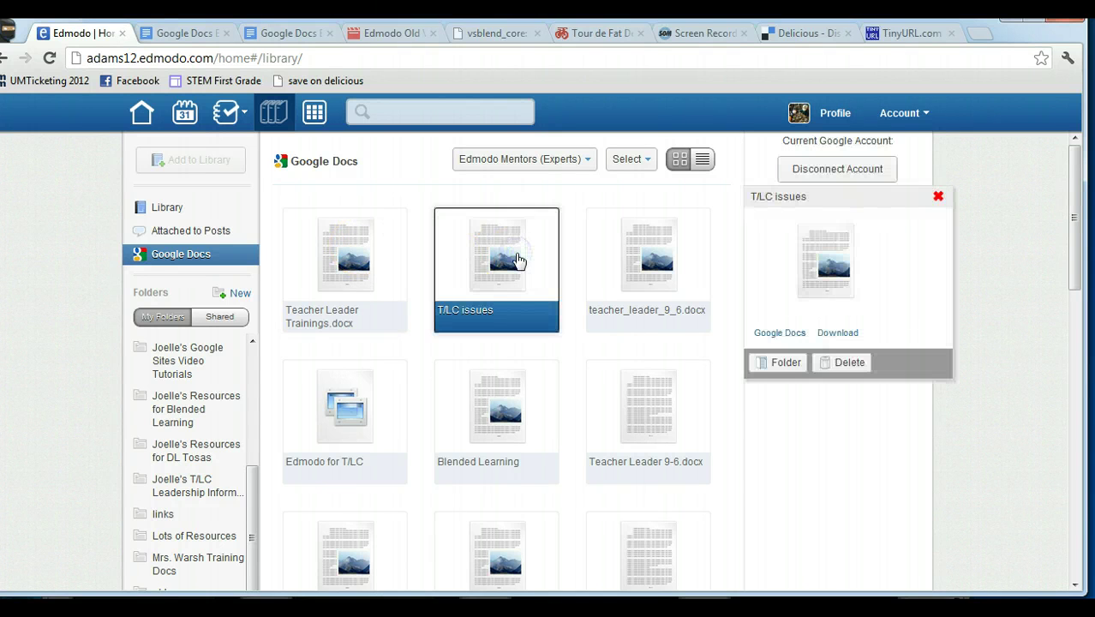
left_click(763, 363)
left_click_drag(944, 433, 942, 439)
left_click(755, 472)
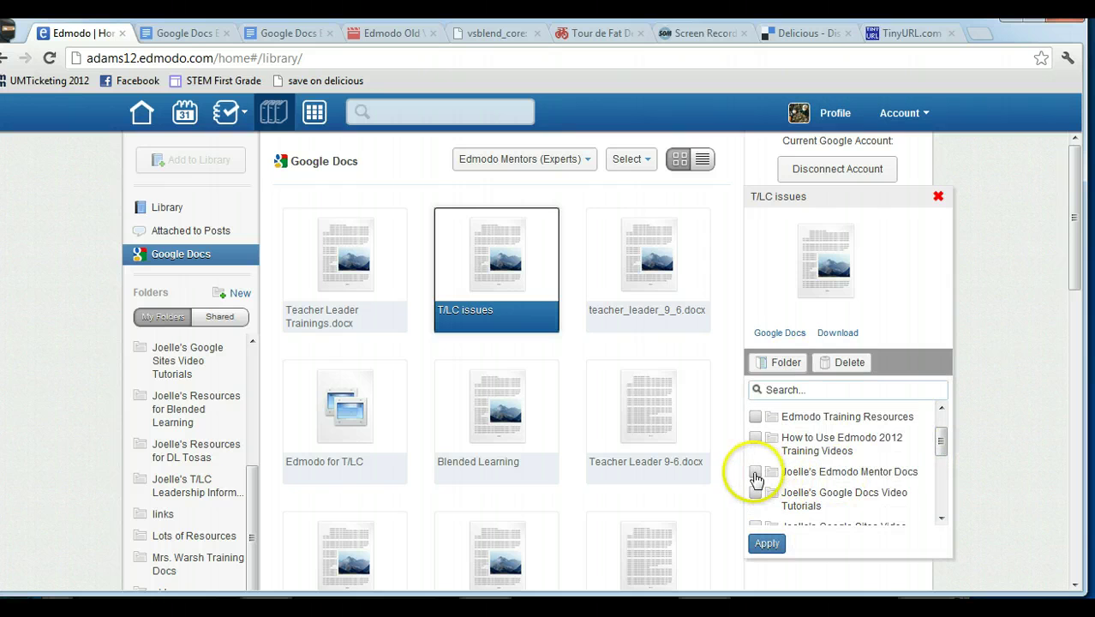
left_click(767, 543)
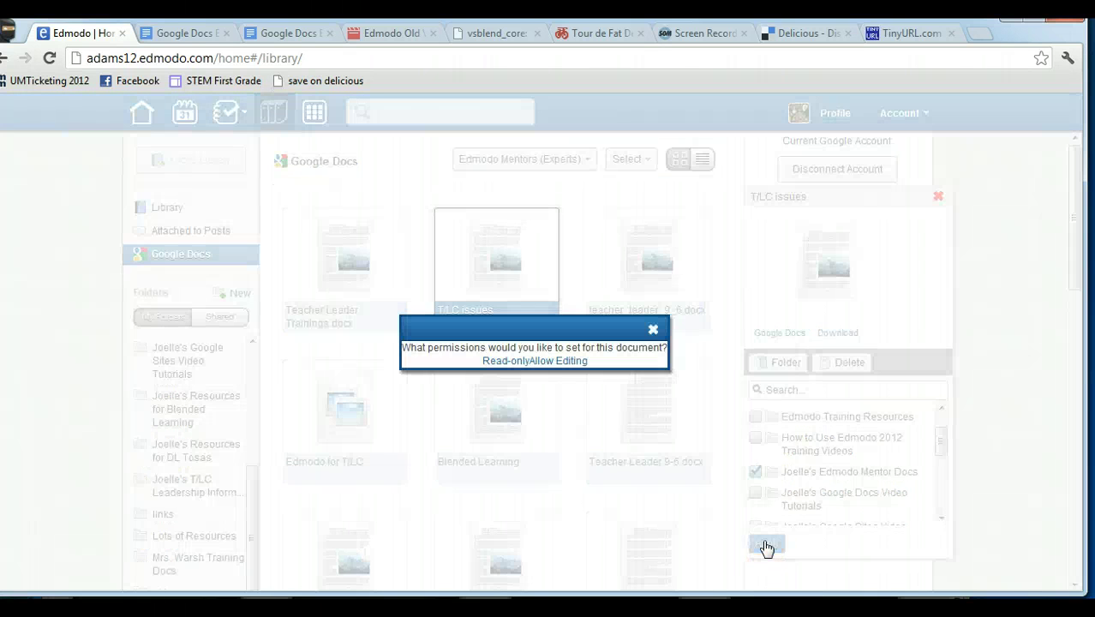
left_click(533, 431)
left_click_drag(533, 428, 451, 372)
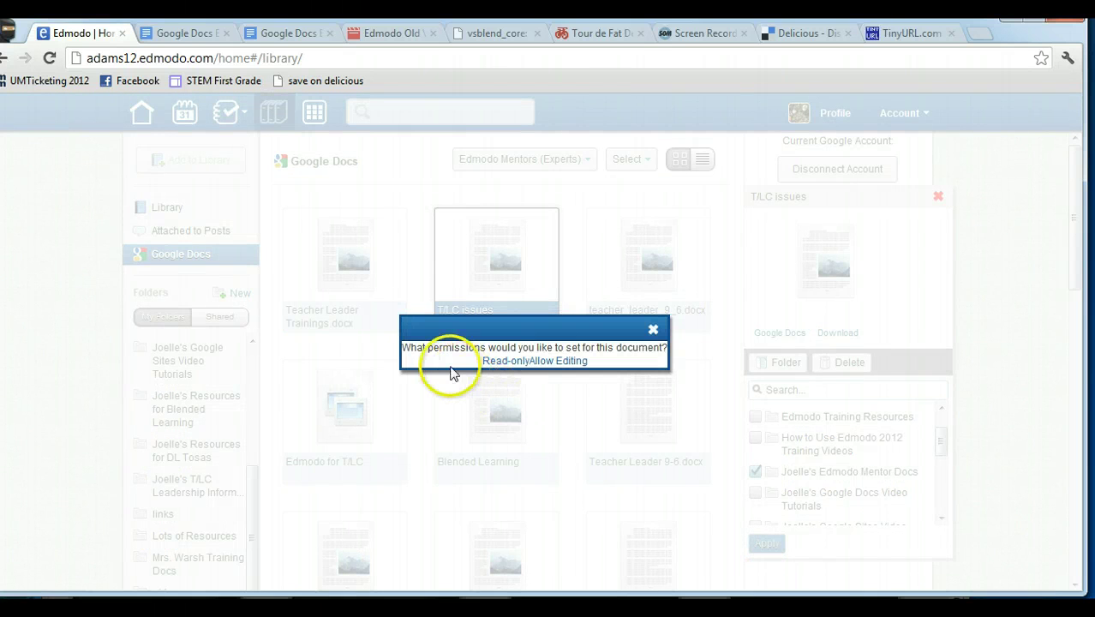
left_click(566, 363)
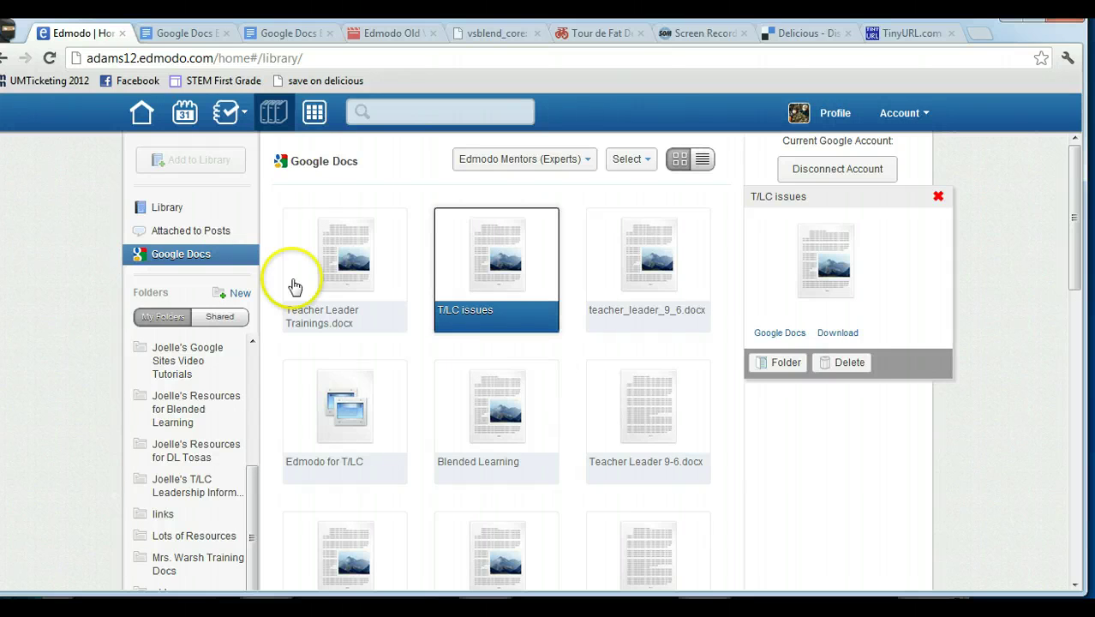
Look through the Library, Attached to Posts and Google Docs sections, and return to the Library
left_click(176, 212)
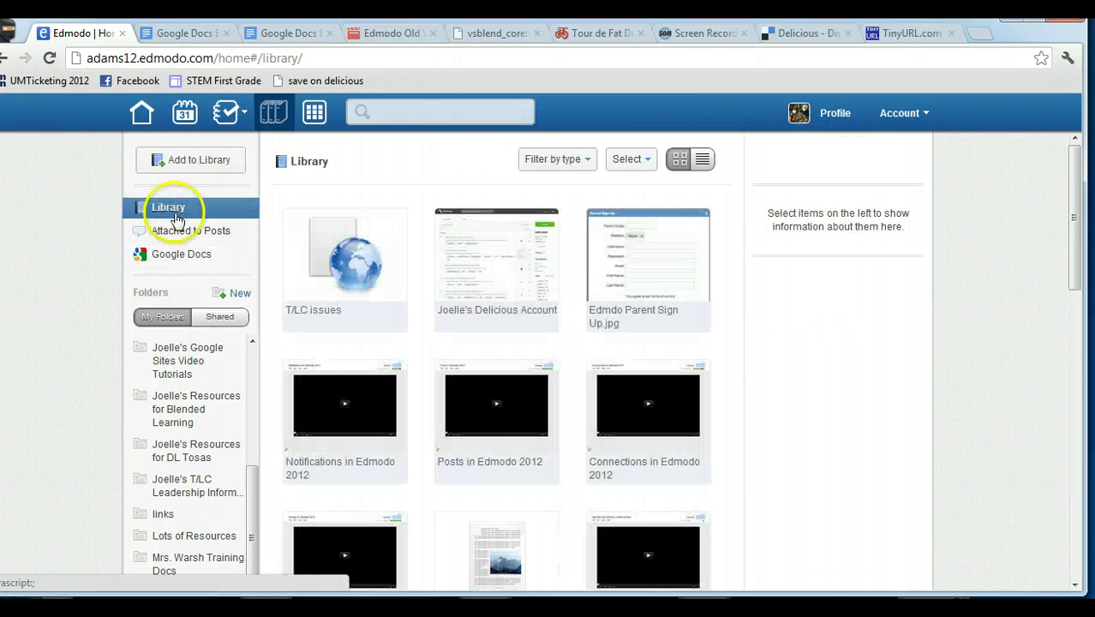
left_click(181, 233)
left_click(183, 255)
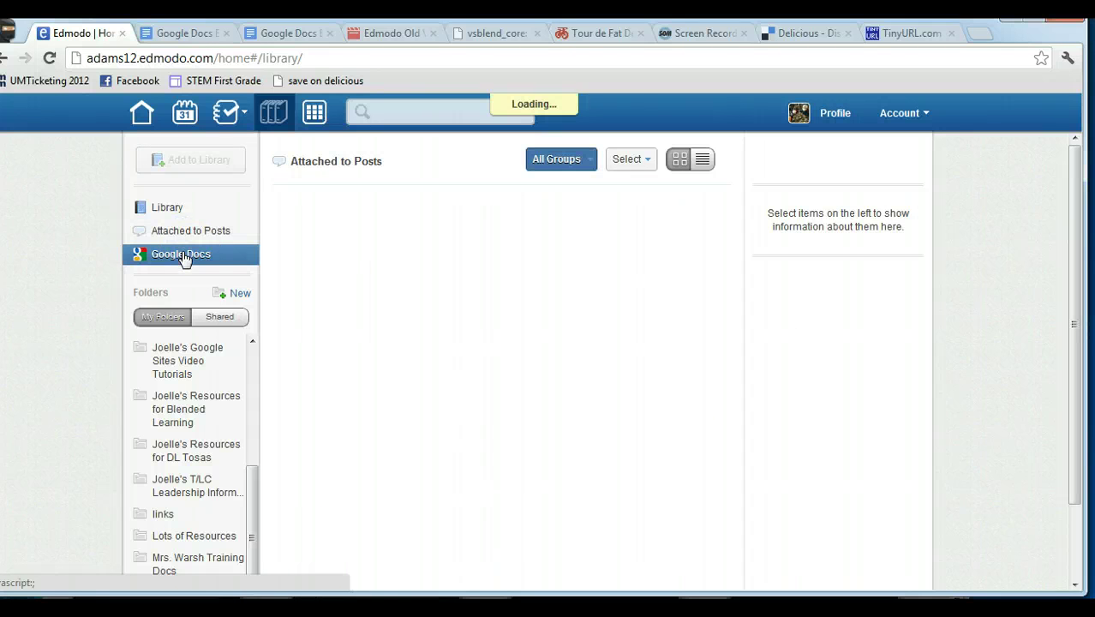
left_click(162, 211)
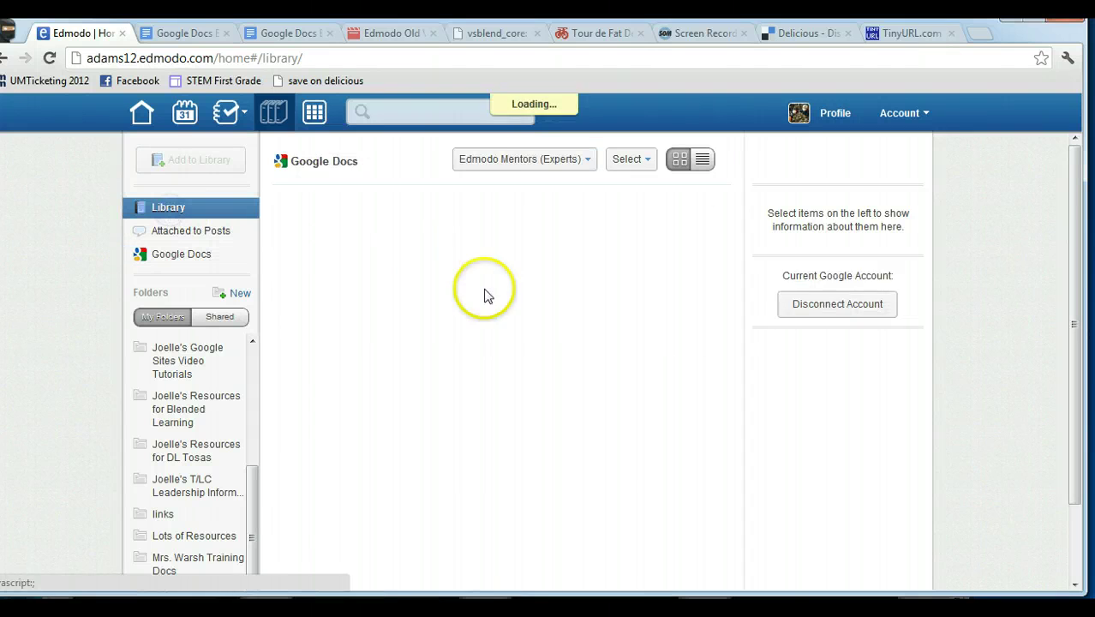
Check which folders Notifications in Edmodo 2012 is assigned to, and close its details without changes
left_click(493, 401)
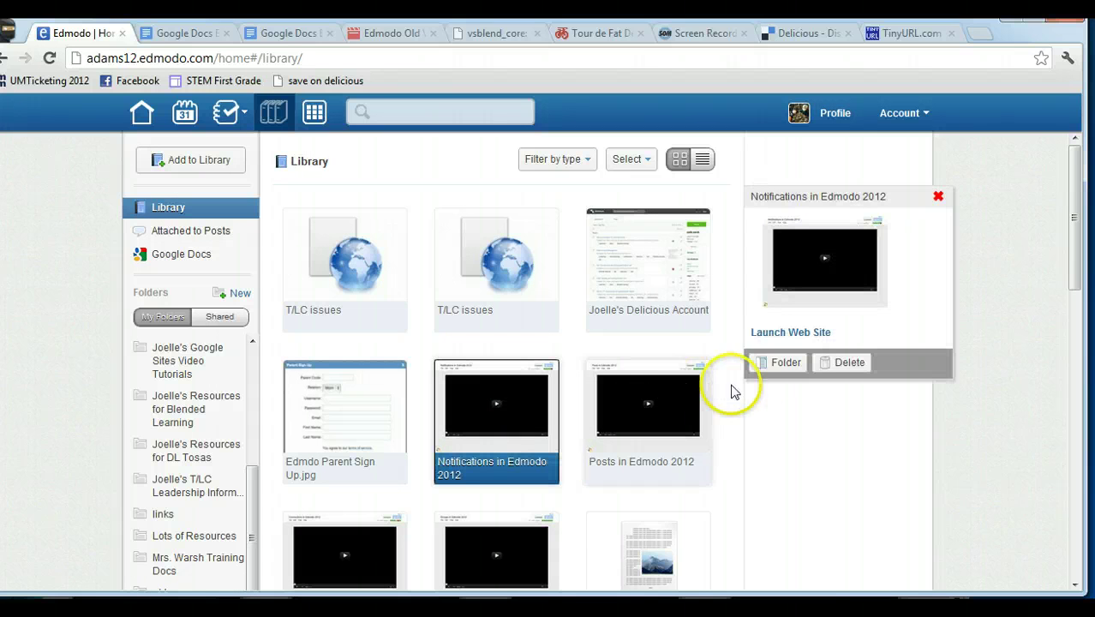
left_click(780, 364)
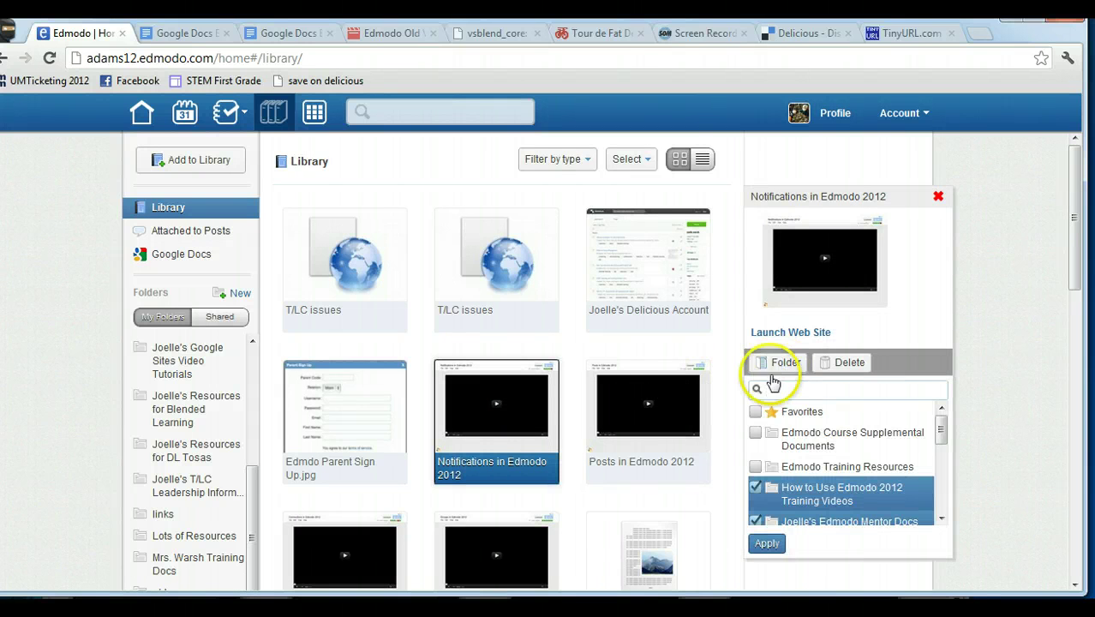
left_click(940, 436)
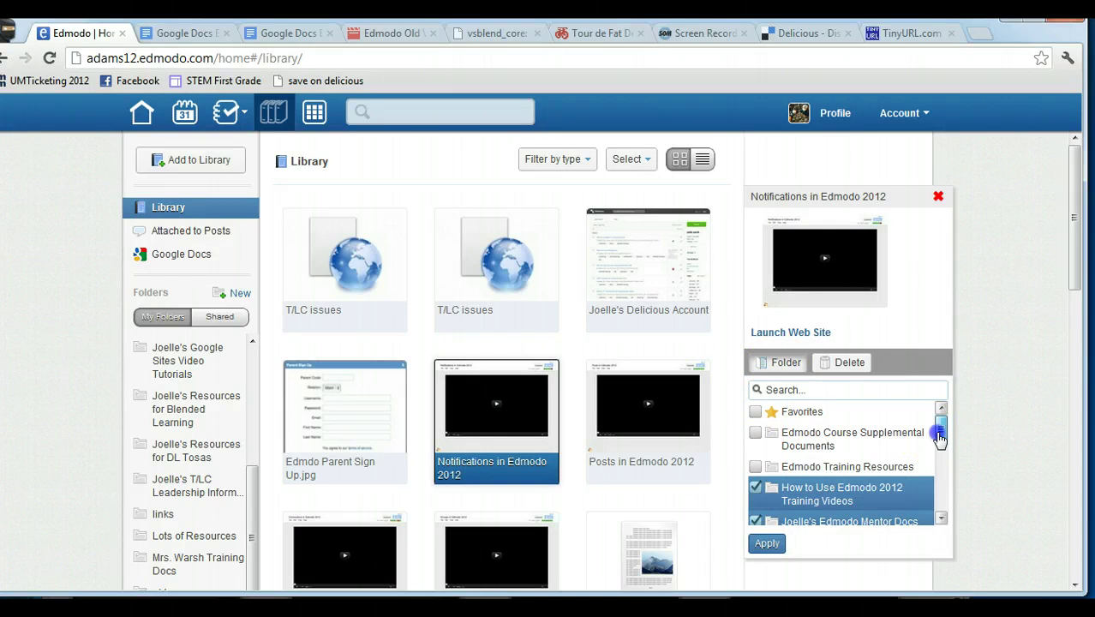
left_click_drag(939, 436, 942, 452)
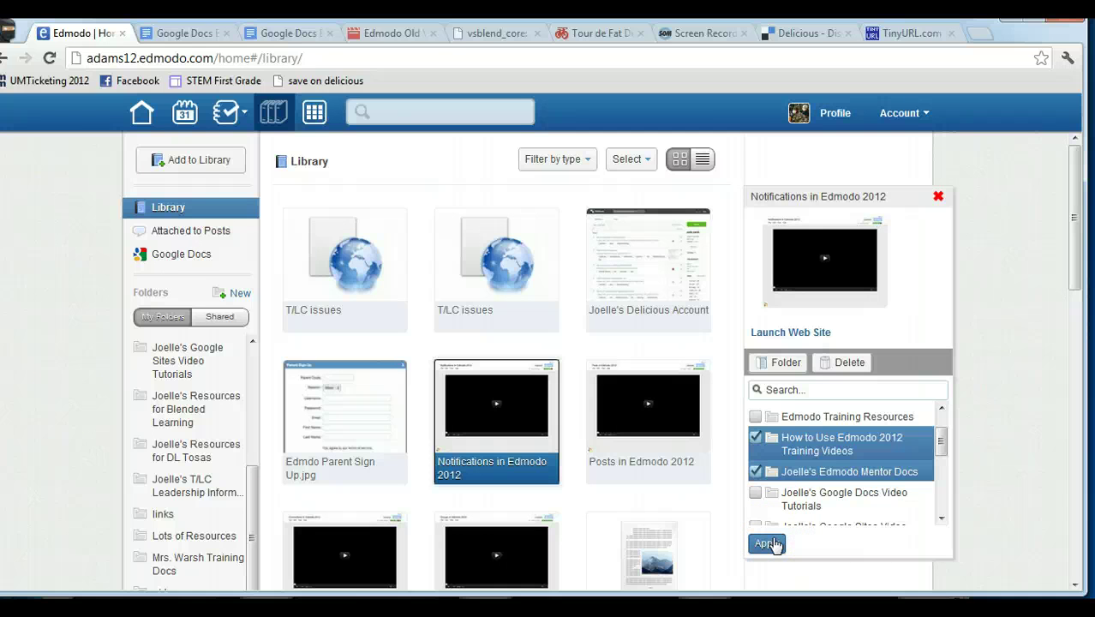
left_click(938, 196)
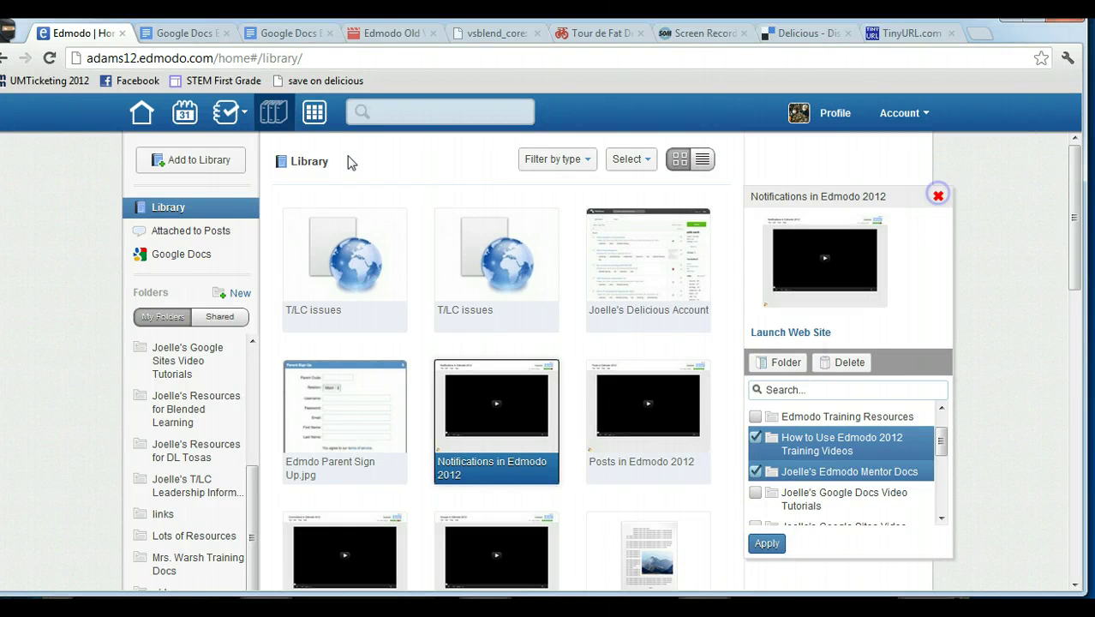
left_click(201, 245)
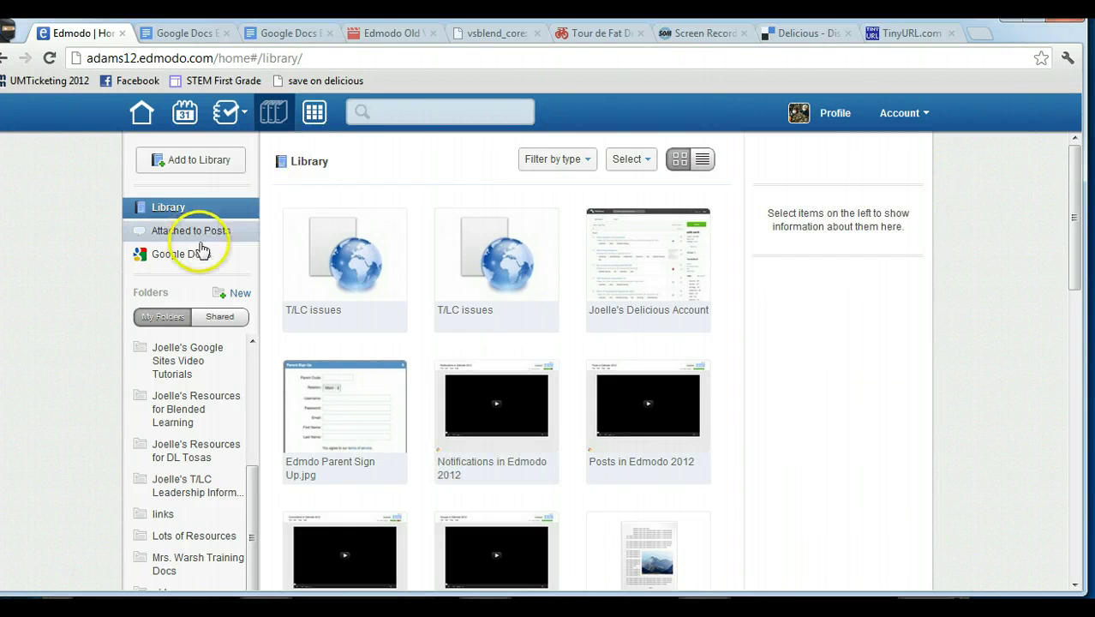
Filter the Library items by Files, and switch the filter to Links
left_click(579, 161)
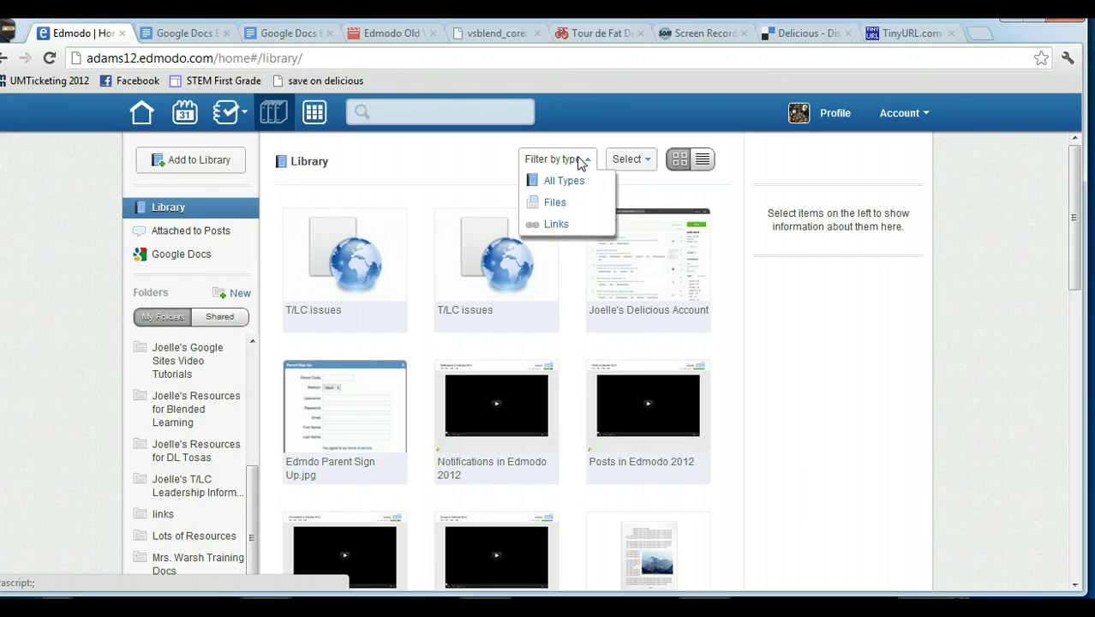
left_click(555, 202)
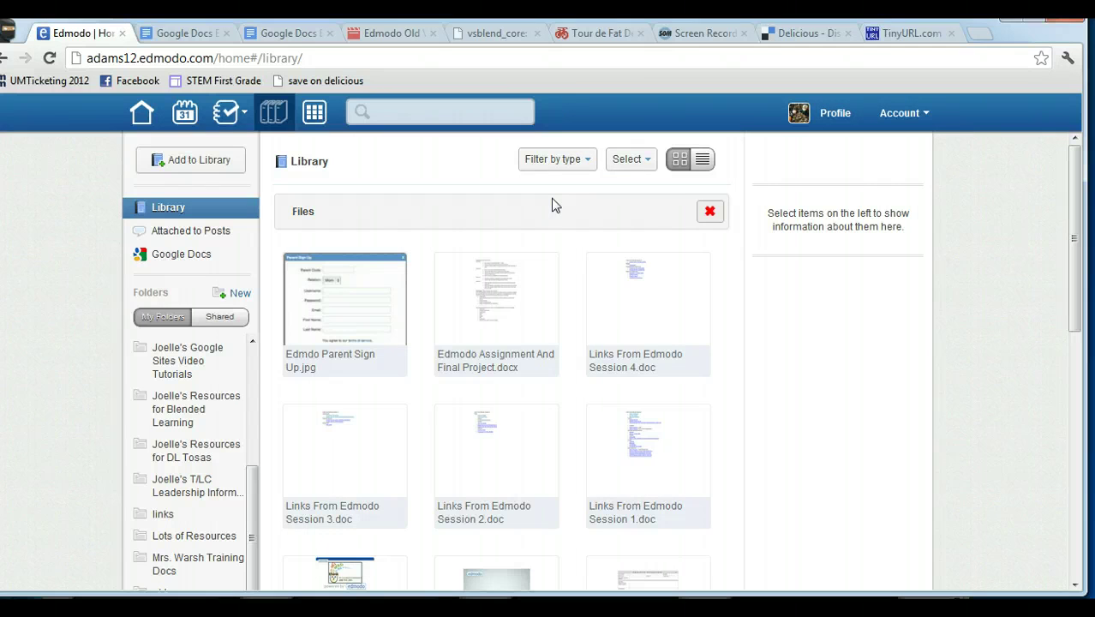
left_click(580, 160)
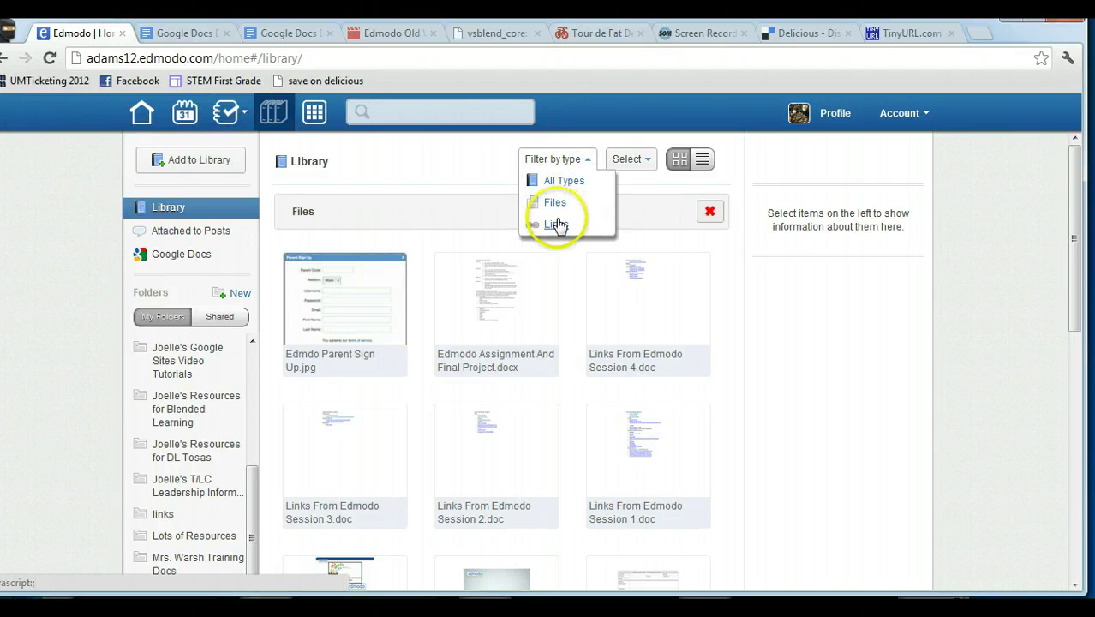
left_click(556, 224)
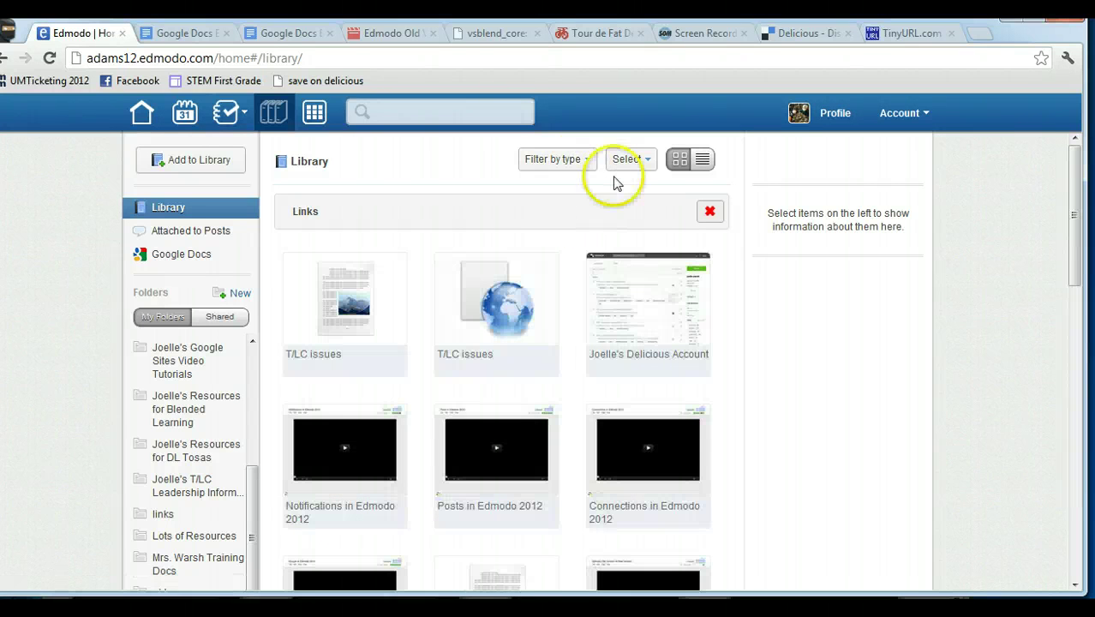
Try the list layout, return to the grid layout, and view the All and None selection options
left_click(700, 161)
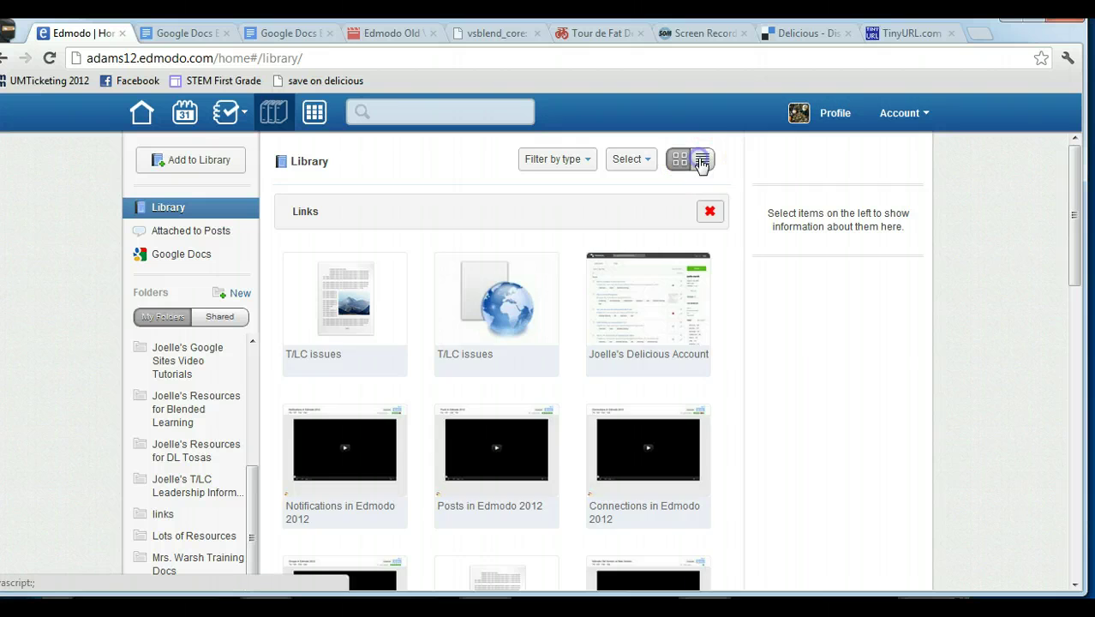
left_click(680, 160)
left_click(648, 161)
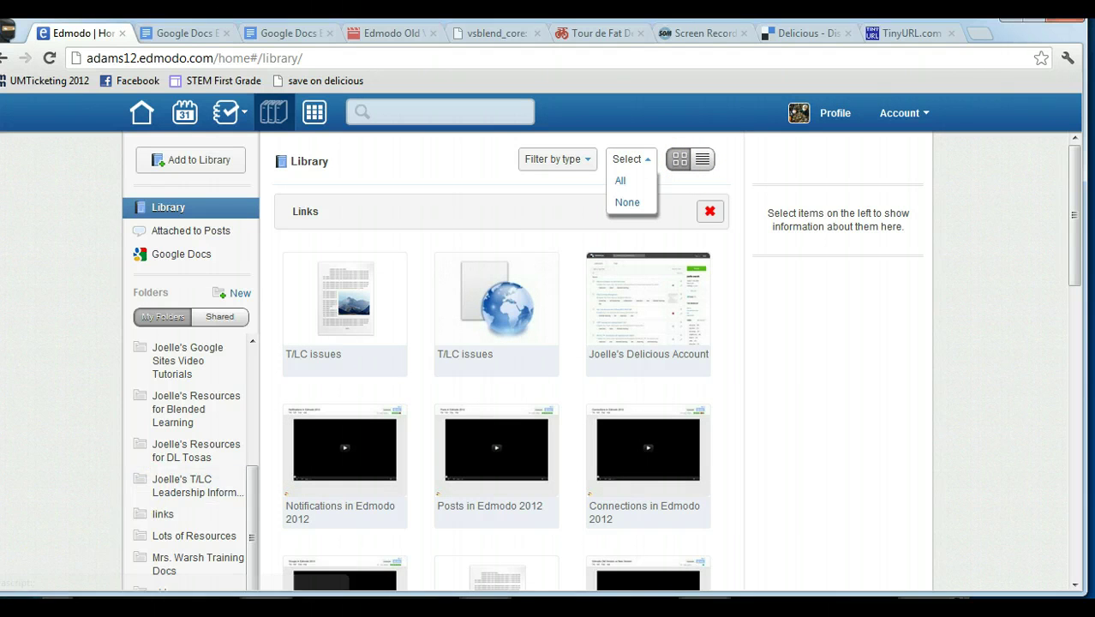
Share the Training Docs folder publicly and with IT/LS Dept., removing Learning Services and Professional Development from its shared groups
left_click(184, 564)
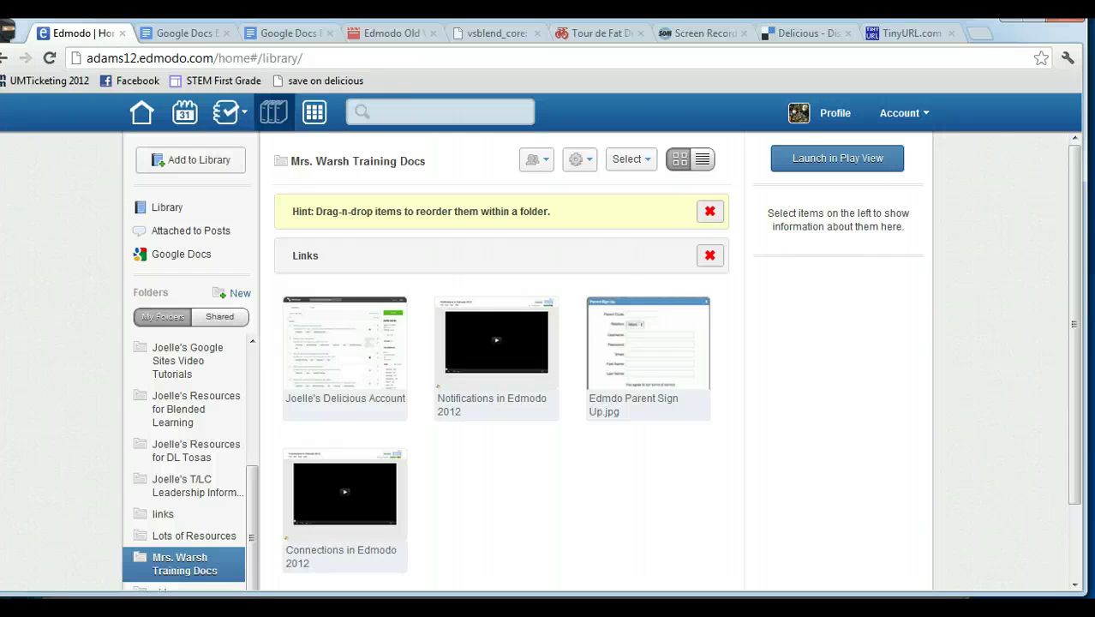
left_click(199, 565)
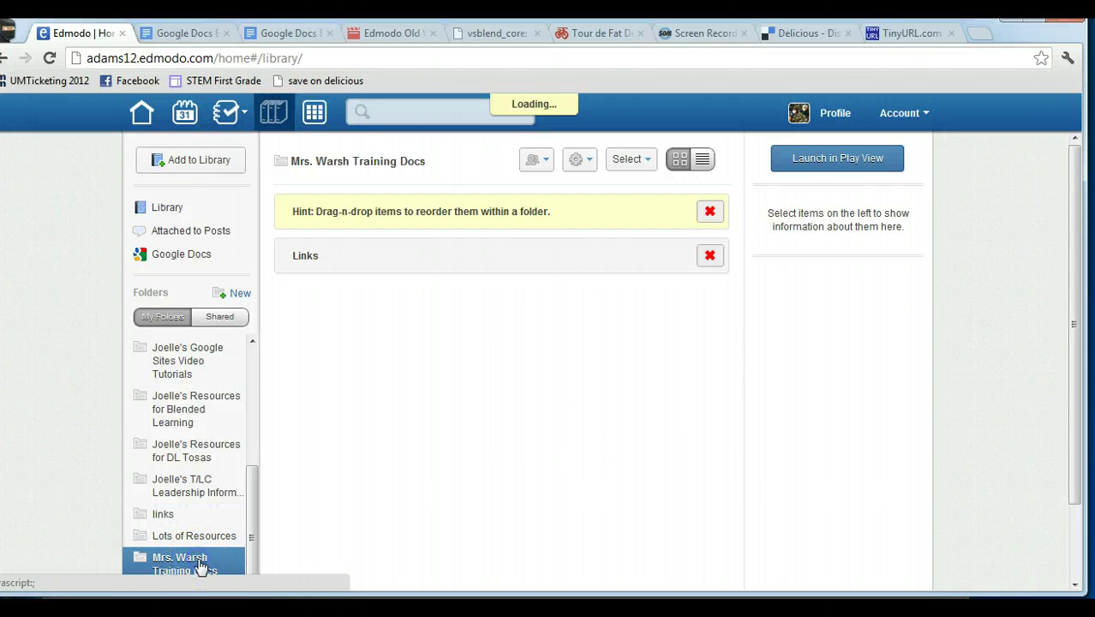
left_click(529, 161)
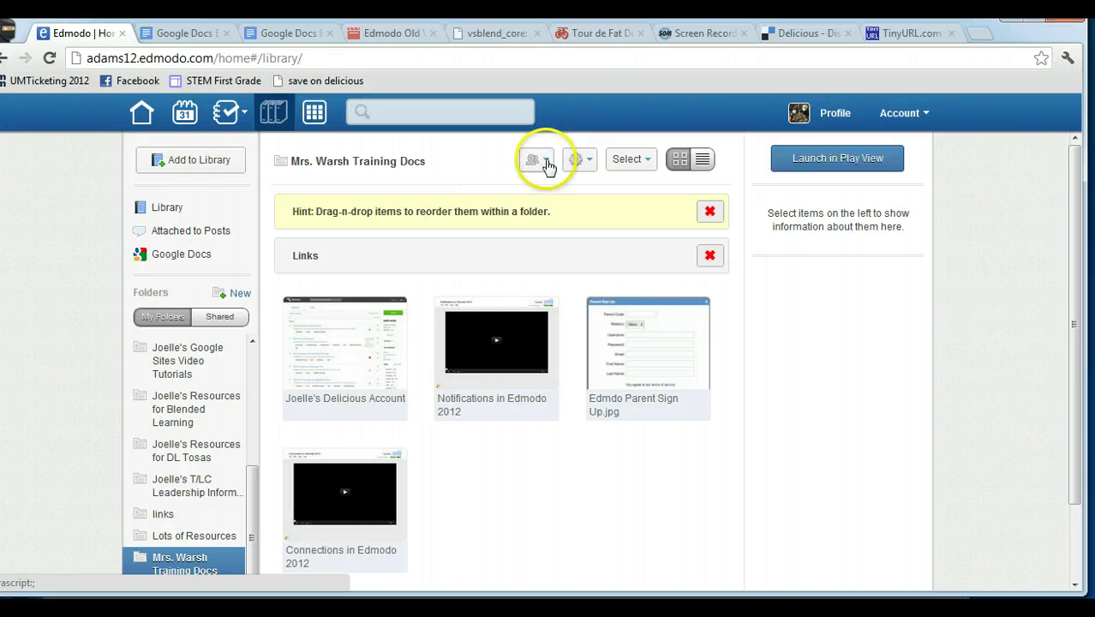
left_click(547, 163)
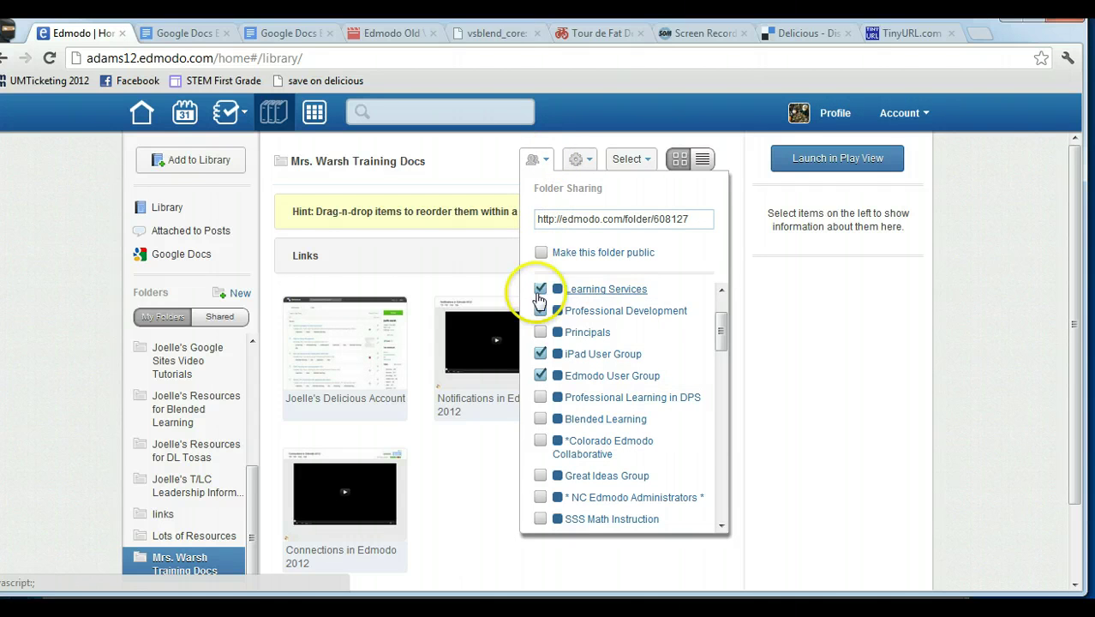
left_click_drag(723, 335, 721, 314)
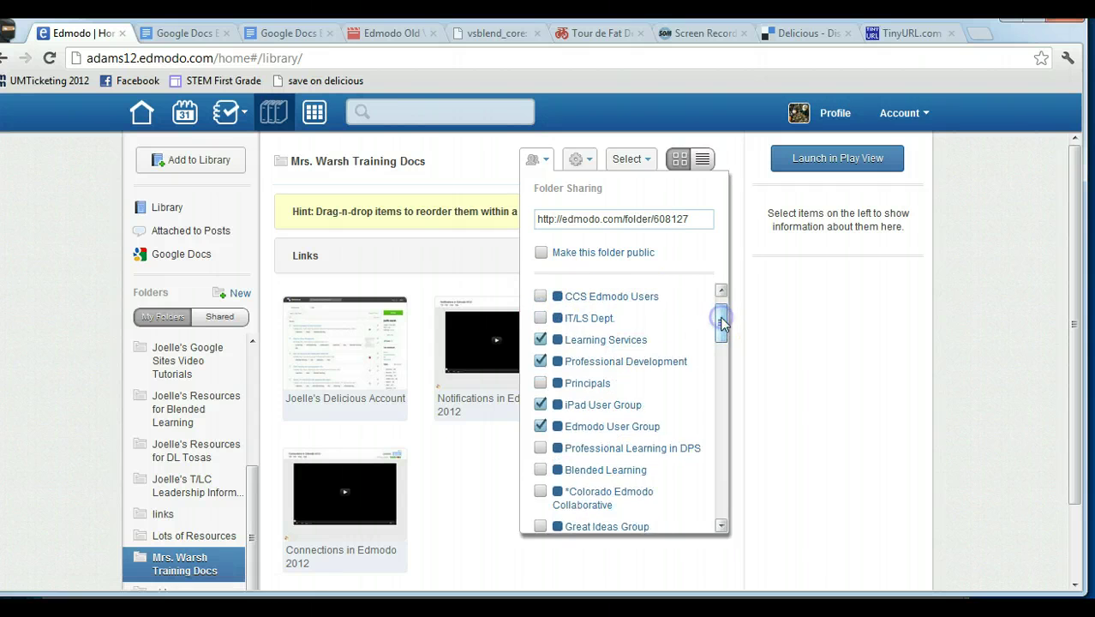
left_click(541, 318)
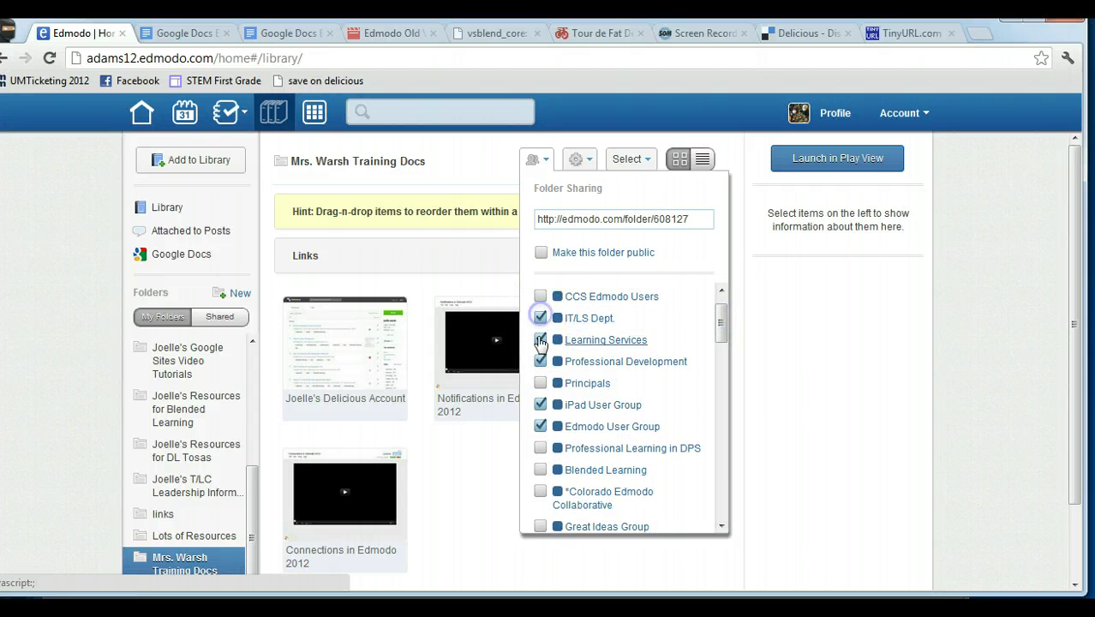
left_click(540, 341)
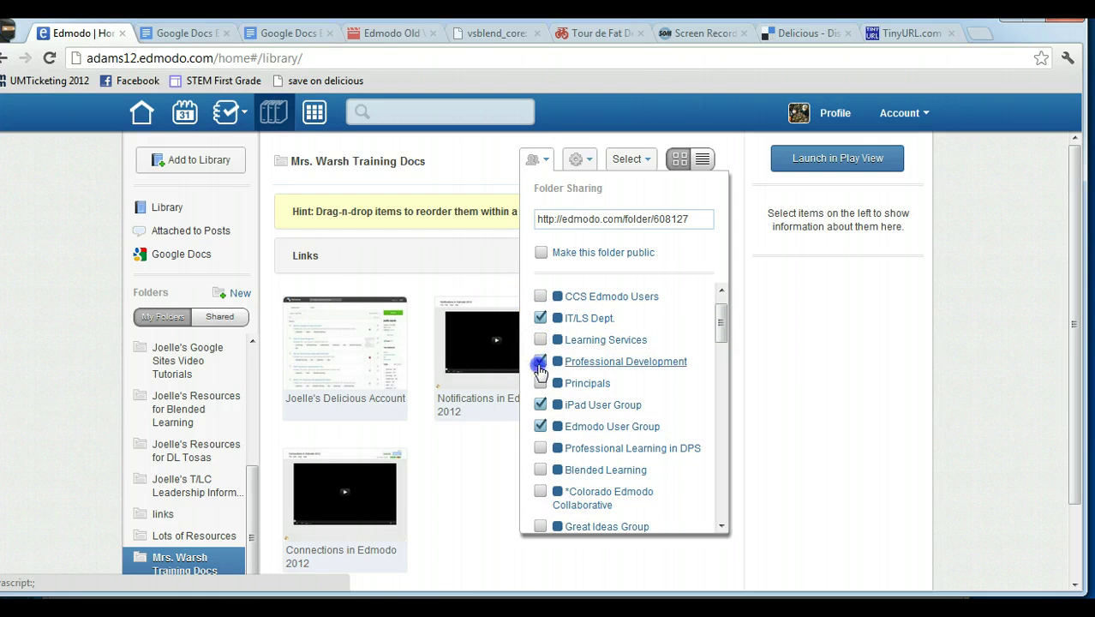
left_click(541, 364)
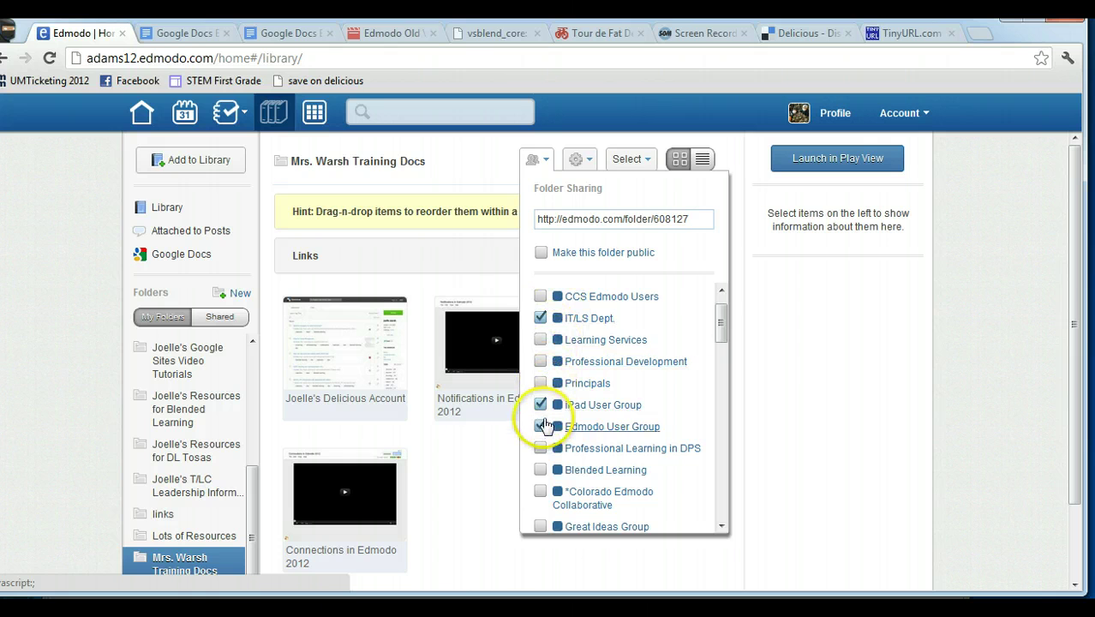
left_click_drag(722, 313, 720, 289)
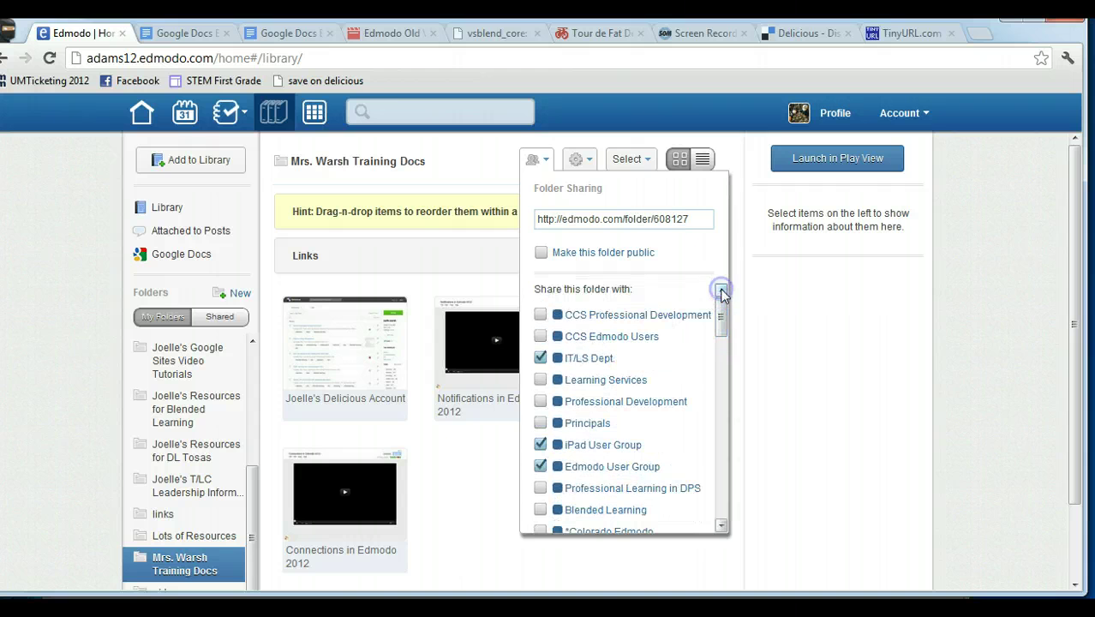
left_click(580, 255)
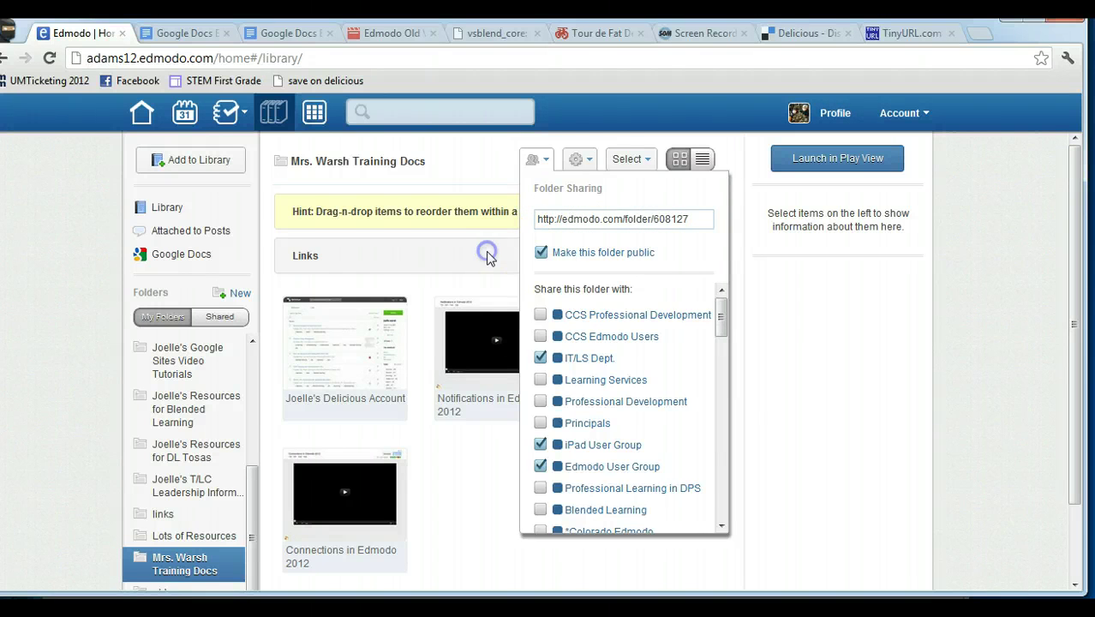
Delete the open Training Docs folder from My Folders through its folder options
left_click(583, 159)
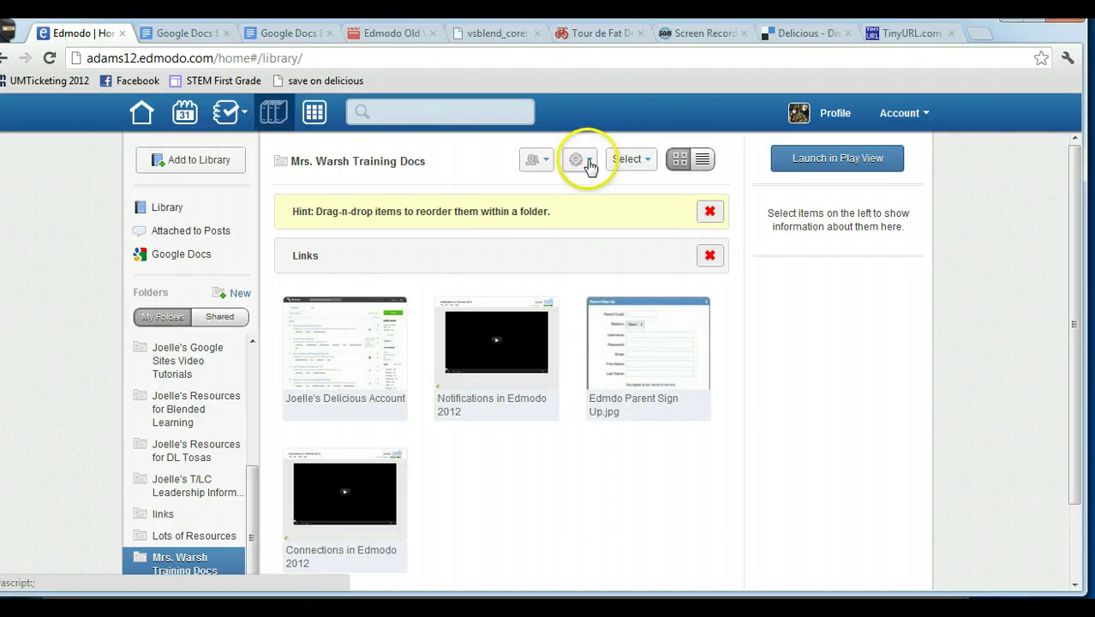
left_click(595, 160)
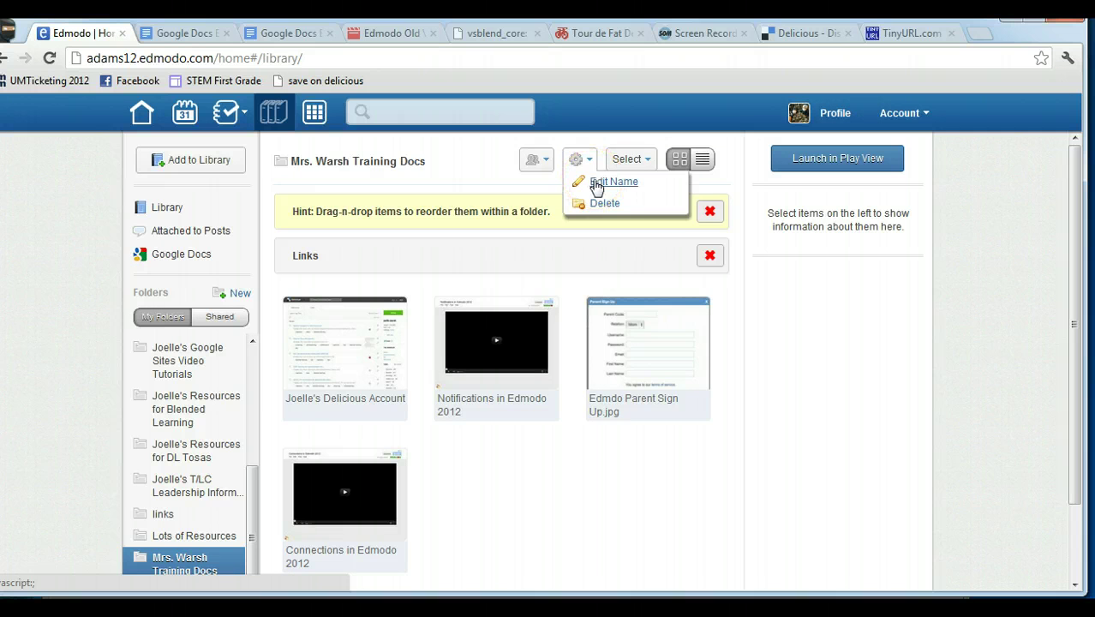
left_click(317, 170)
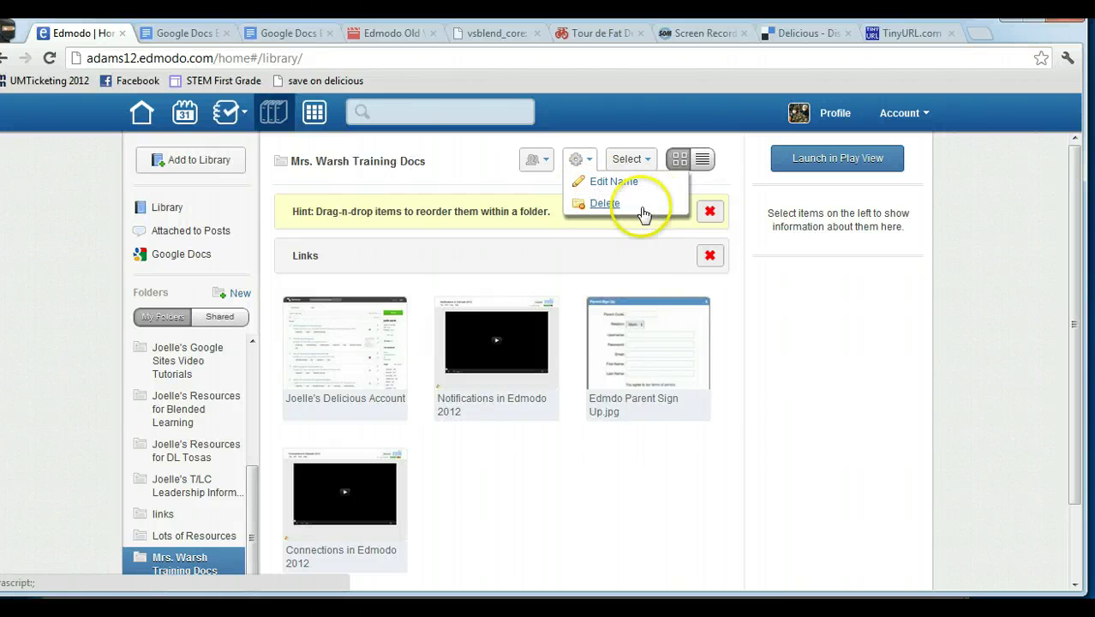
left_click(614, 207)
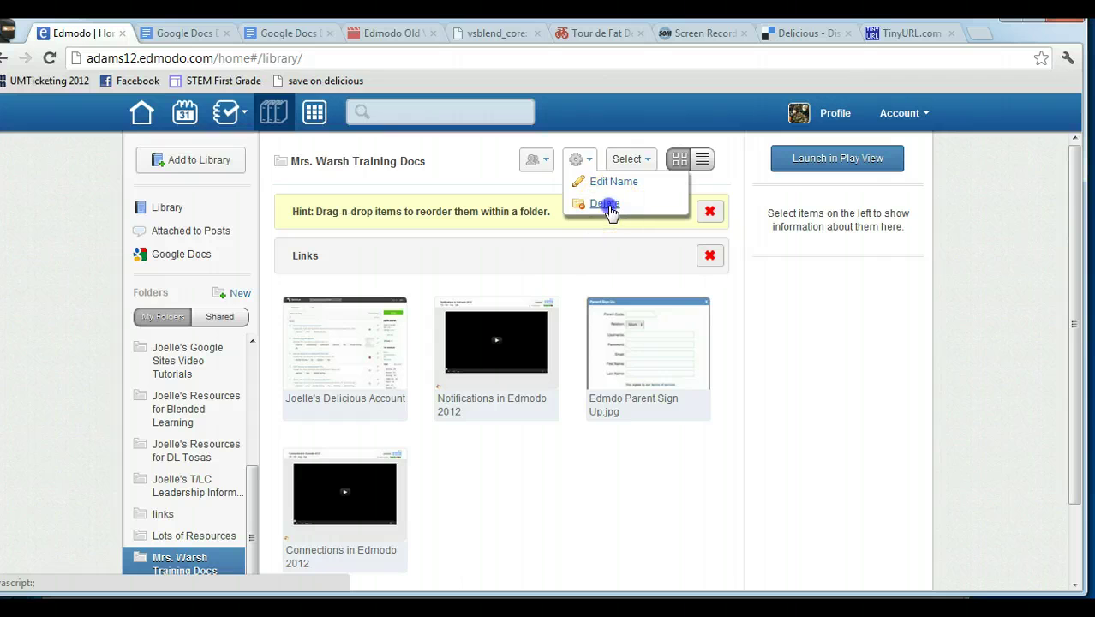